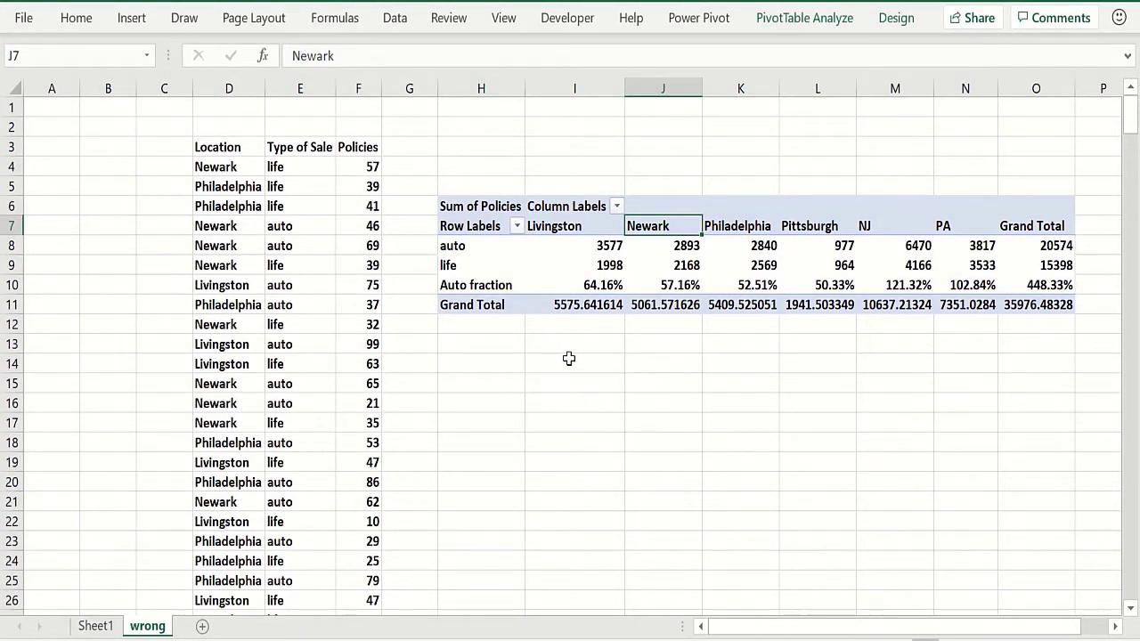
pyautogui.click(496, 345)
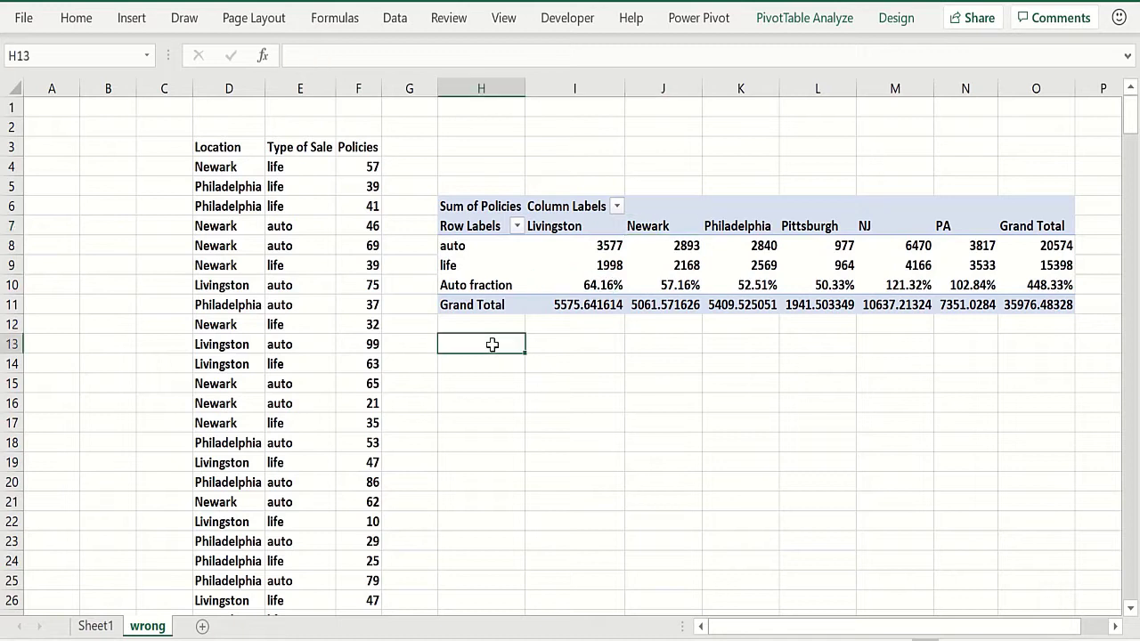
pyautogui.click(723, 261)
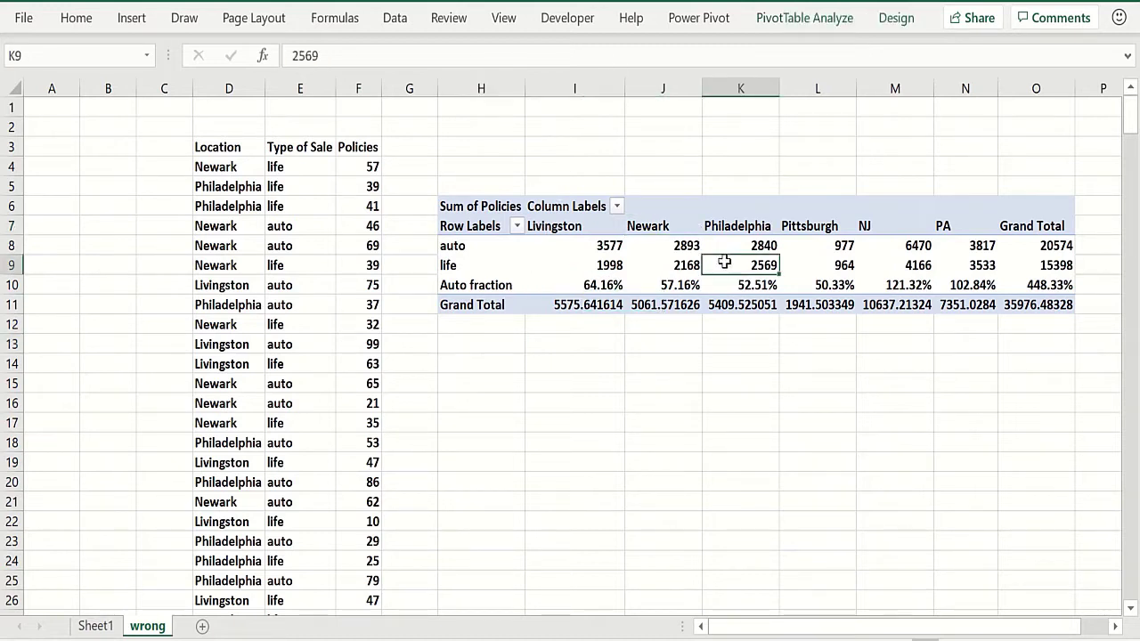
pyautogui.click(804, 17)
pyautogui.click(797, 53)
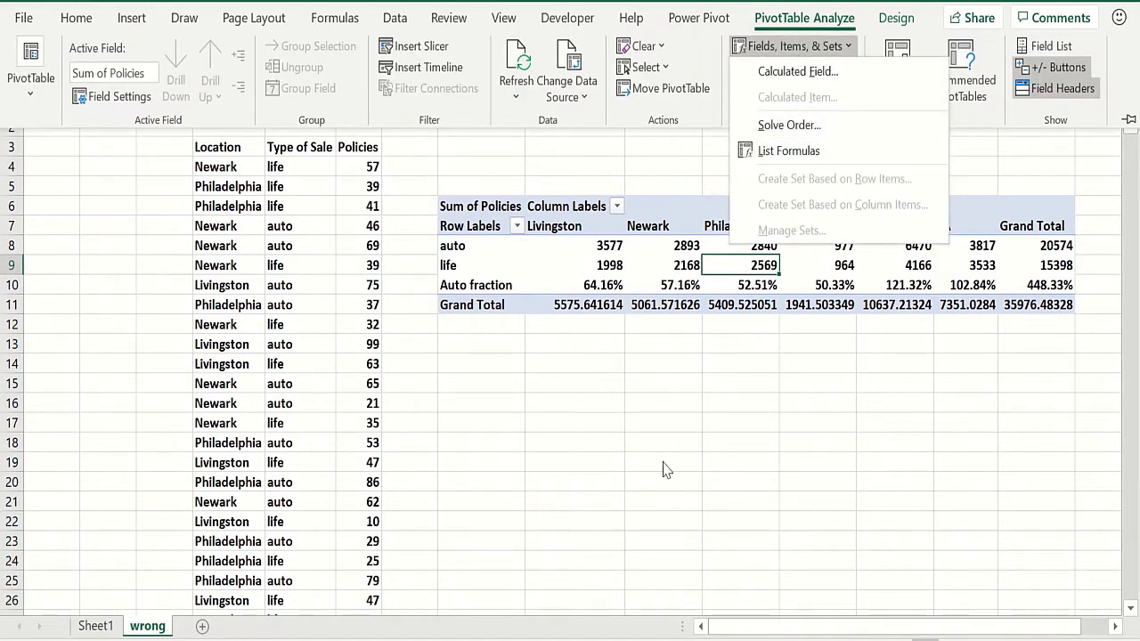
pyautogui.click(621, 370)
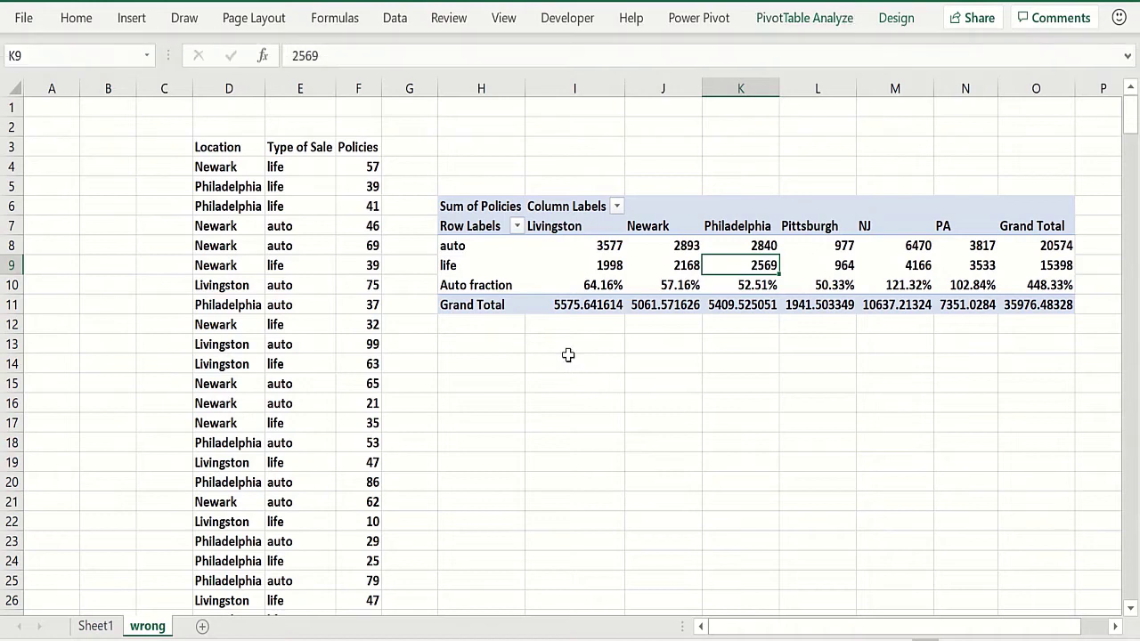
pyautogui.click(571, 341)
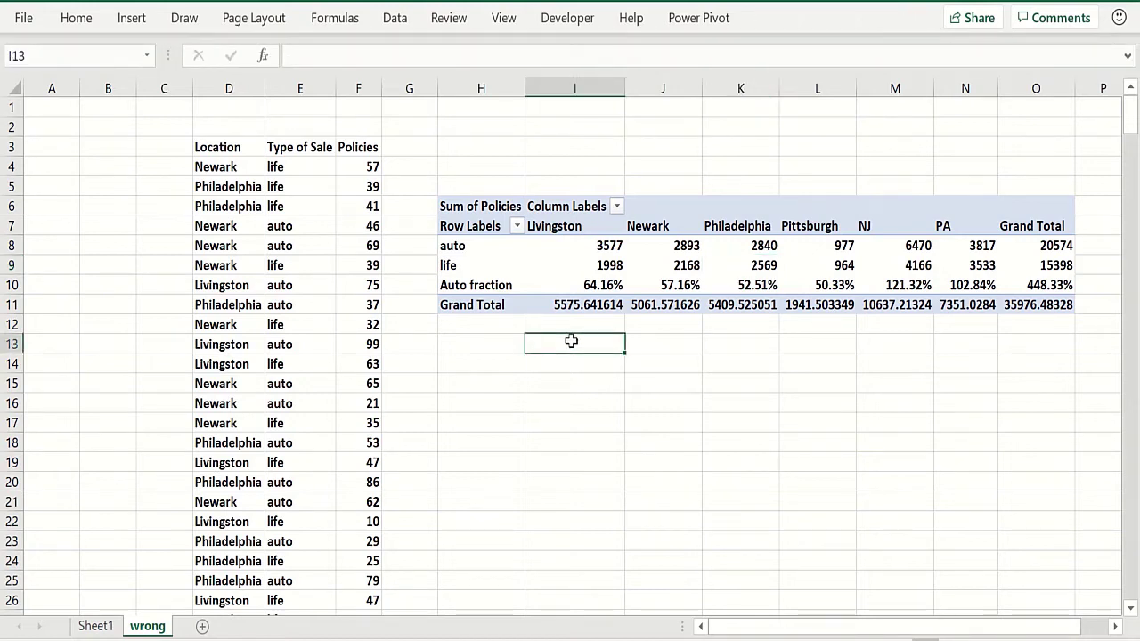
# Examine the source data's location, sale type and policy cells alongside the pivot table's values and Auto fraction row
pyautogui.click(239, 168)
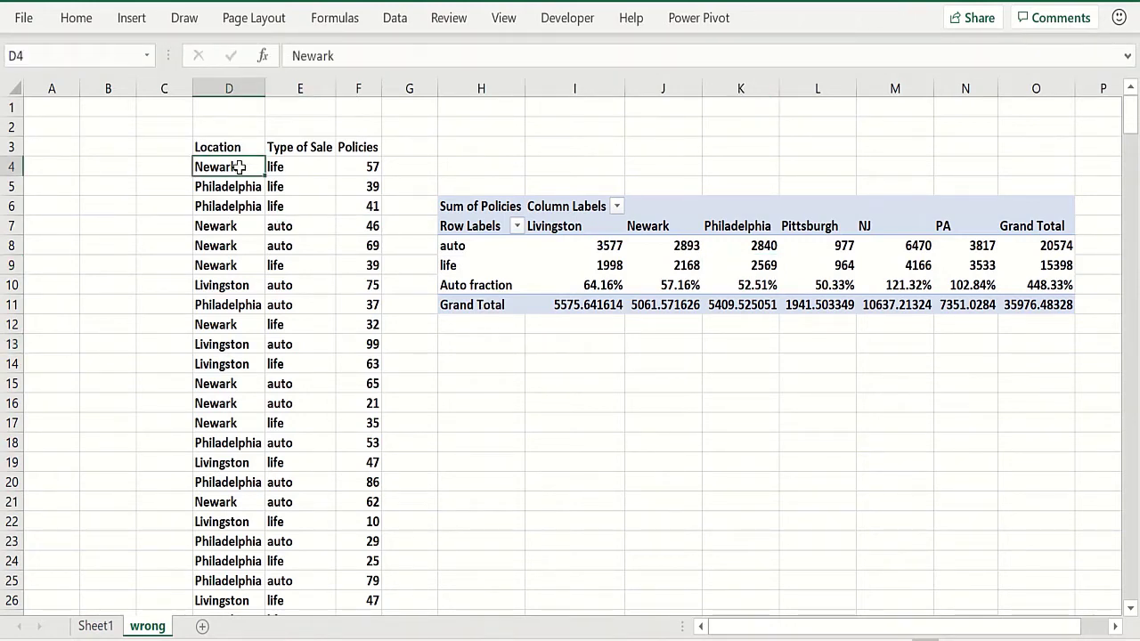
pyautogui.click(244, 285)
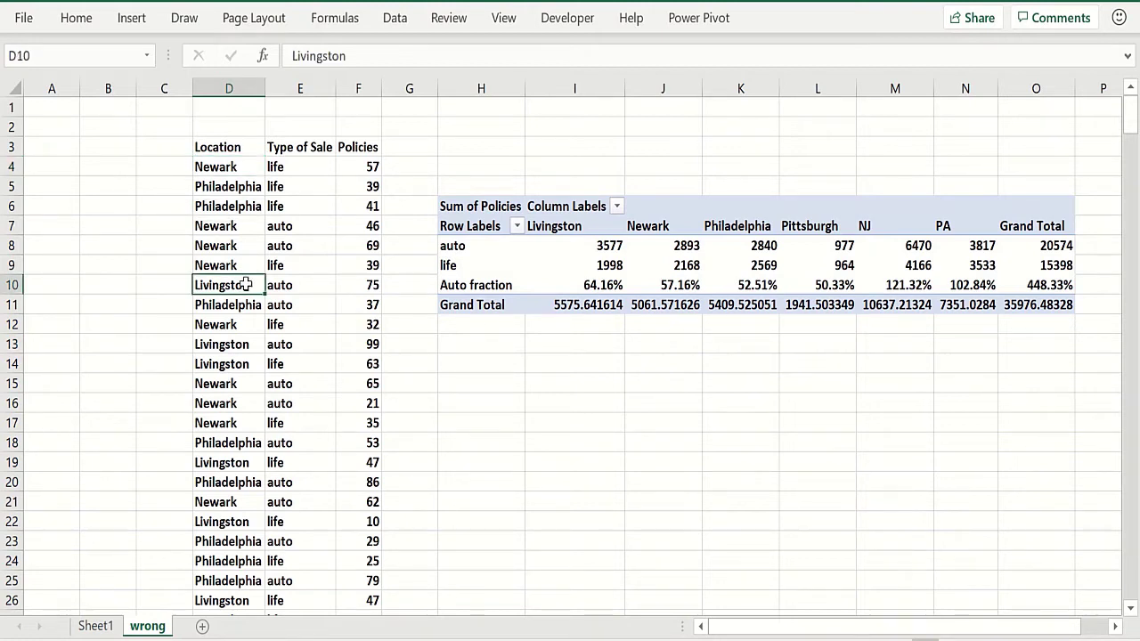
pyautogui.click(280, 205)
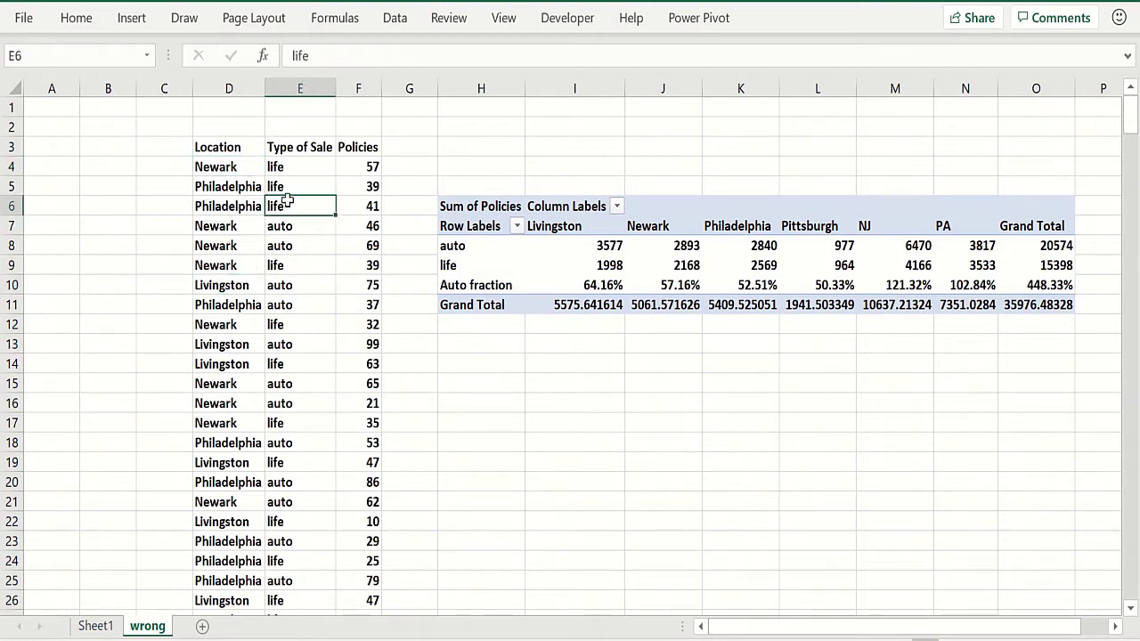
pyautogui.click(307, 261)
pyautogui.click(359, 230)
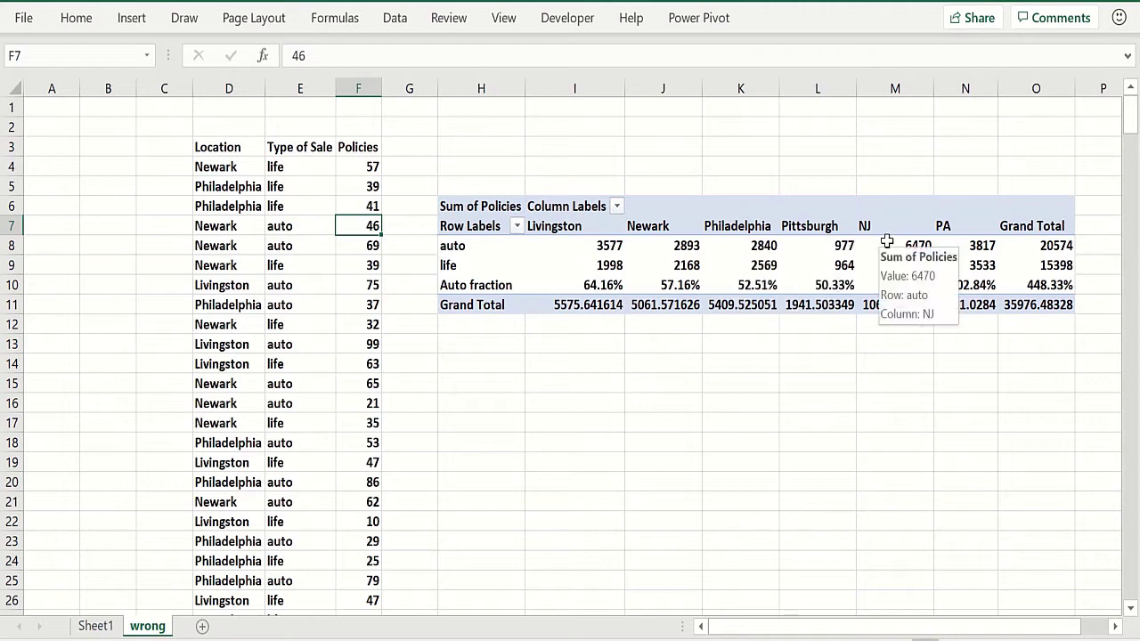
pyautogui.click(736, 205)
pyautogui.click(931, 208)
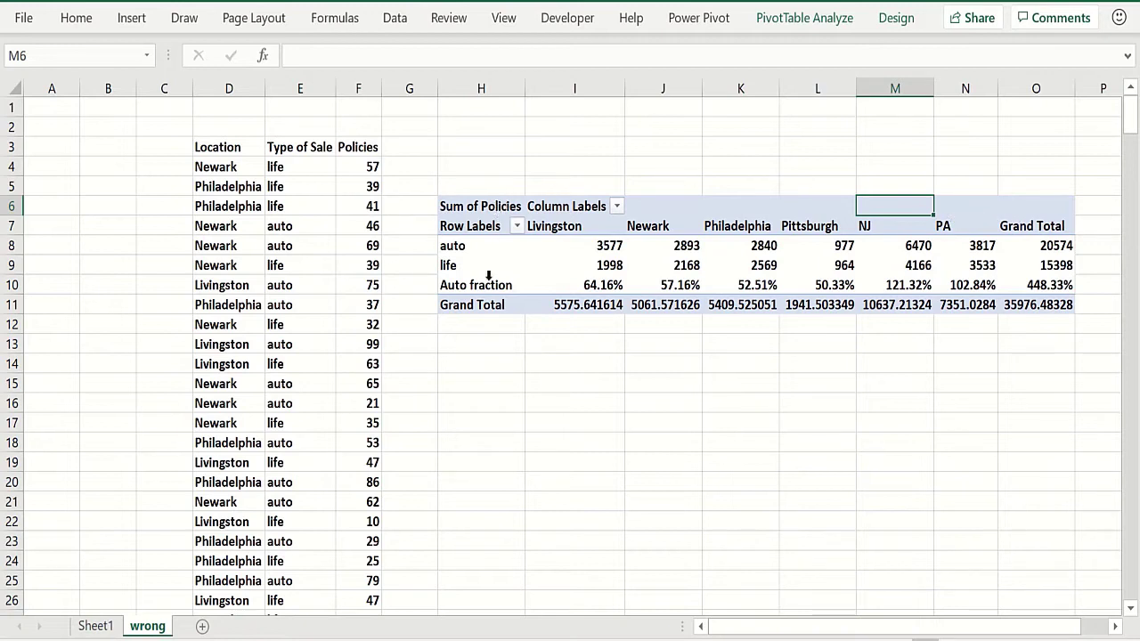
pyautogui.click(516, 285)
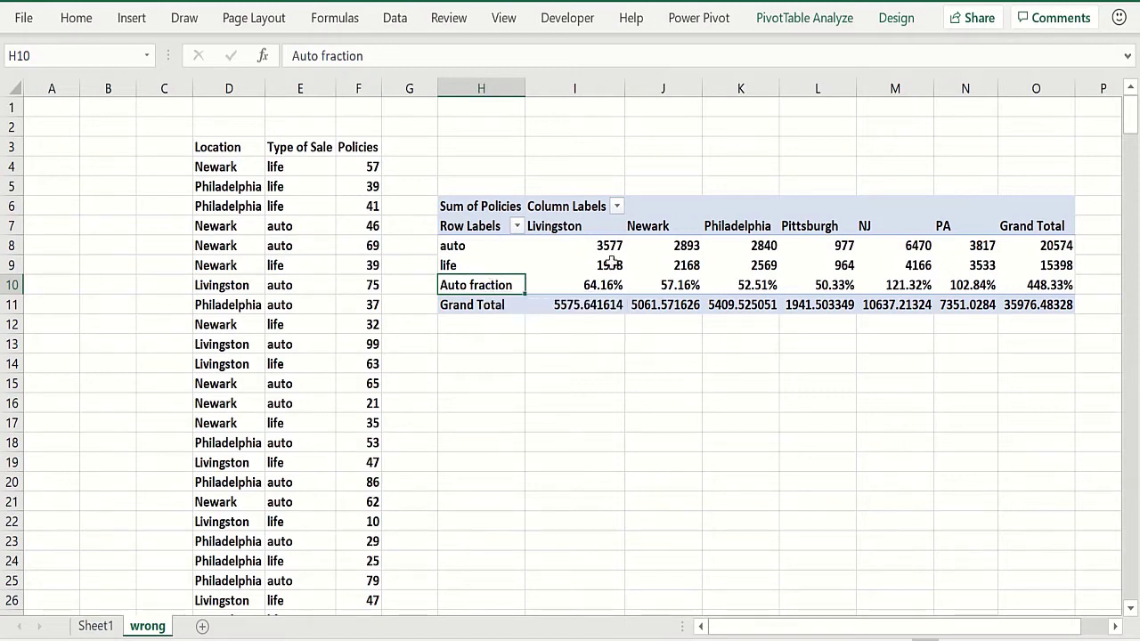
pyautogui.click(476, 246)
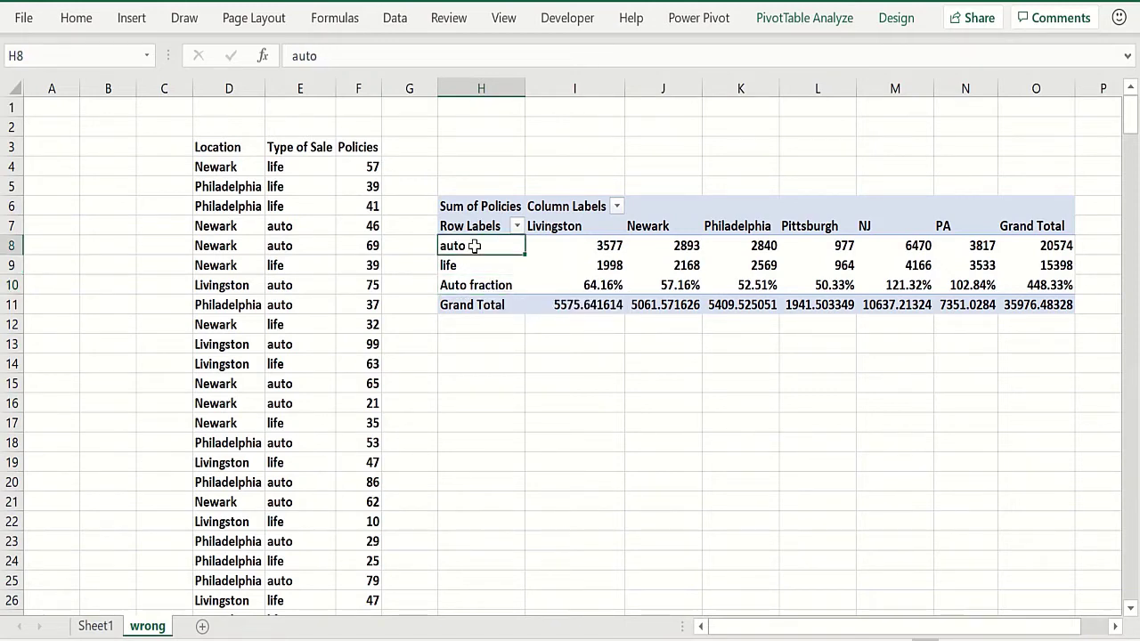
# Open the Auto fraction calculated item of the Type of Sale field to review its formula, then close it
pyautogui.click(811, 19)
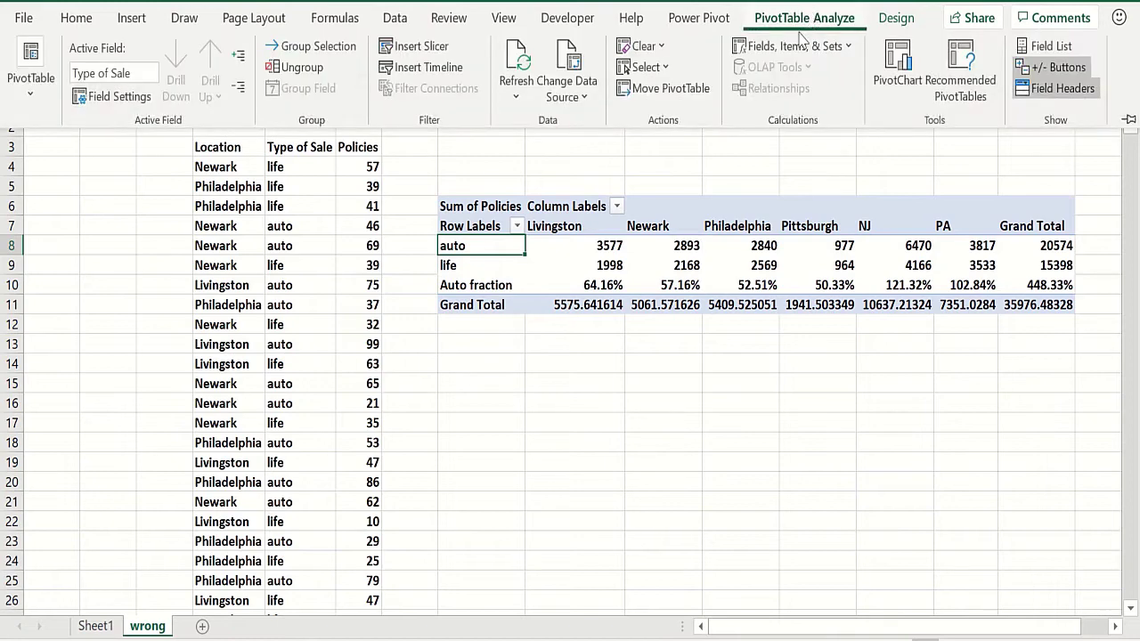
pyautogui.click(795, 46)
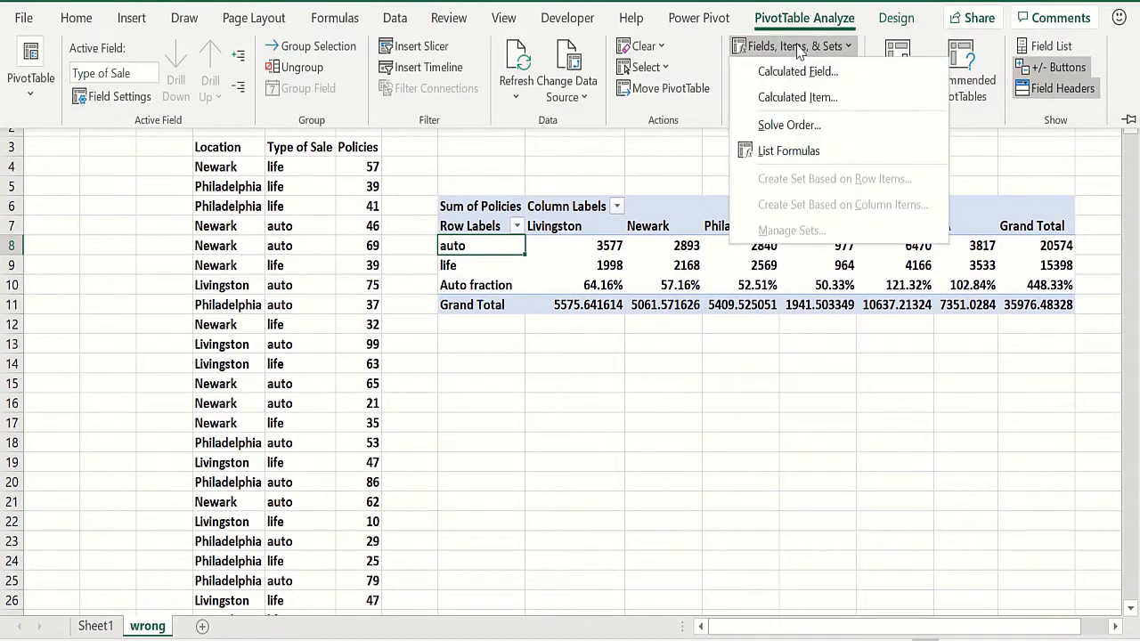
pyautogui.click(802, 103)
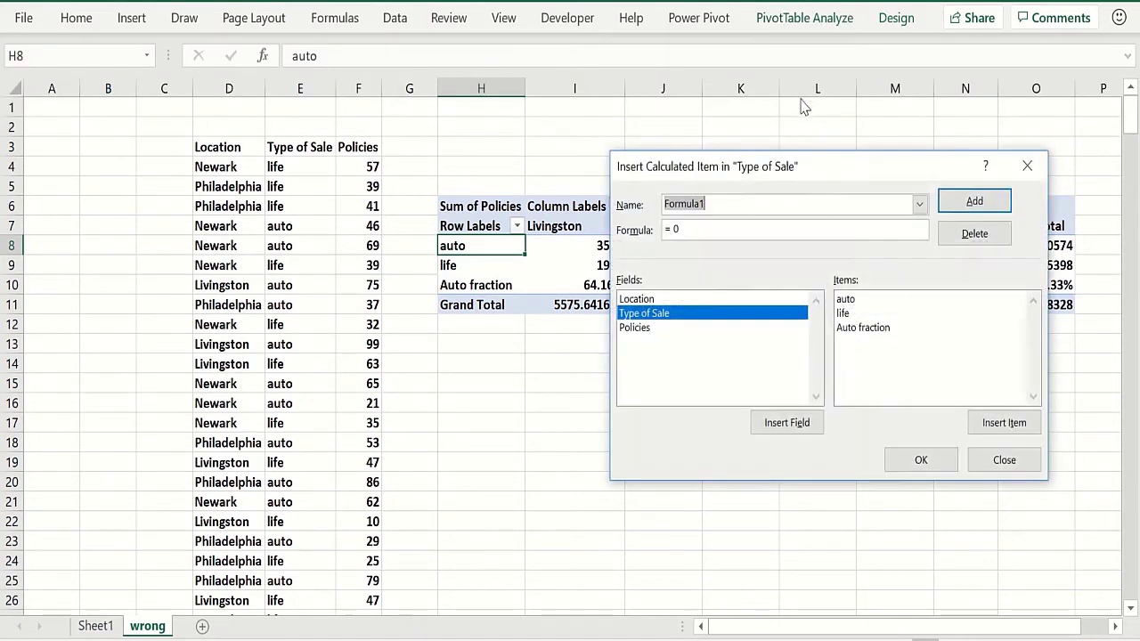
pyautogui.click(919, 205)
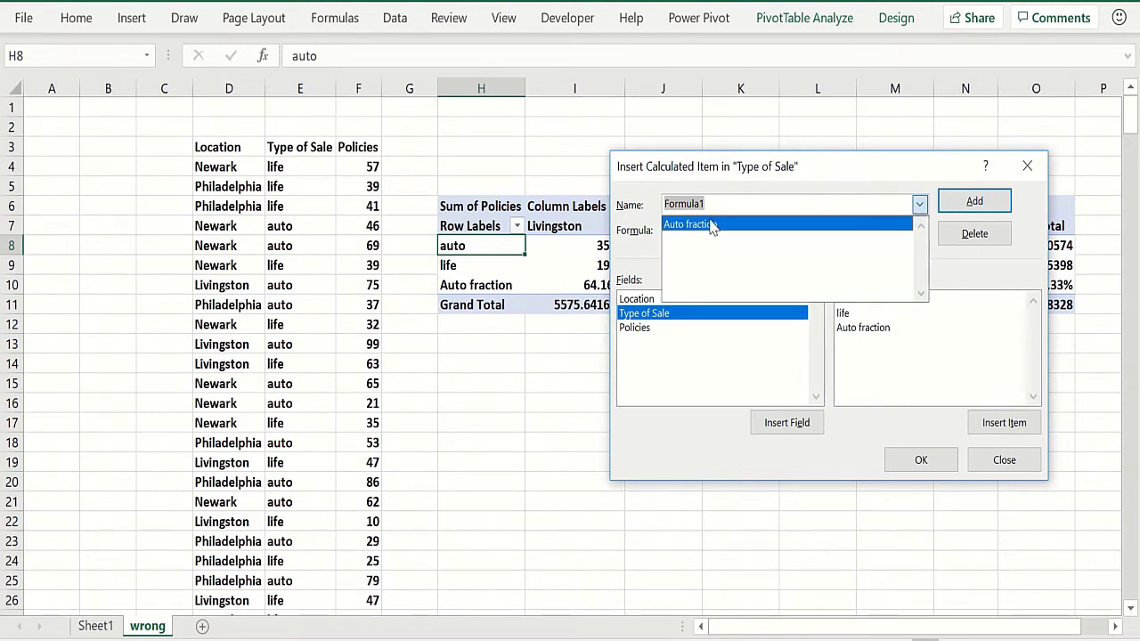
pyautogui.click(710, 226)
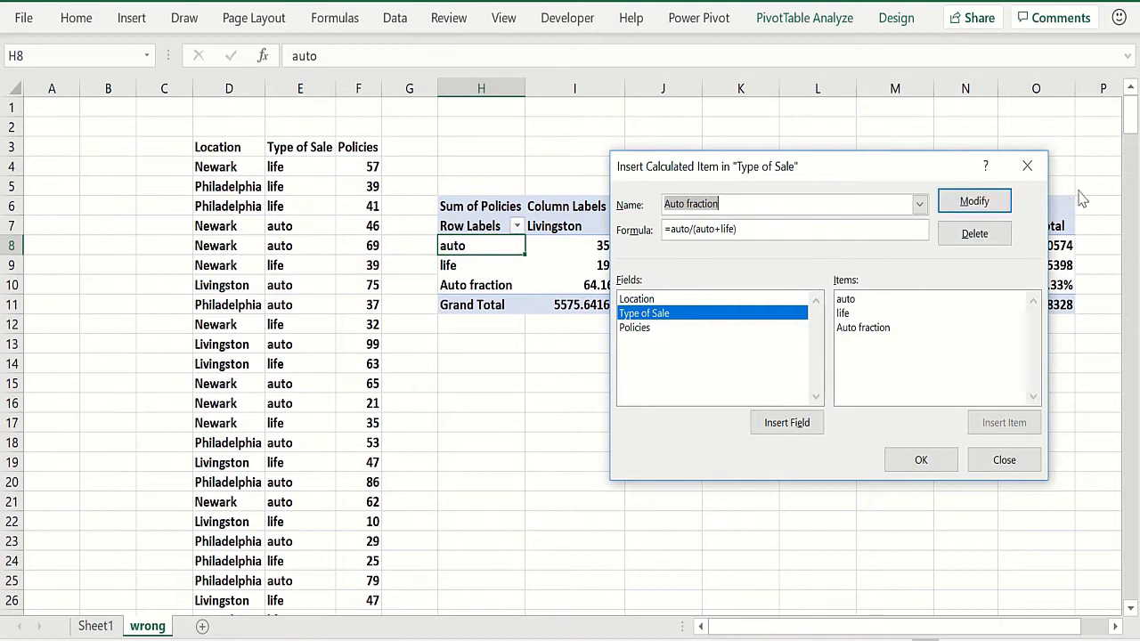
pyautogui.click(1027, 169)
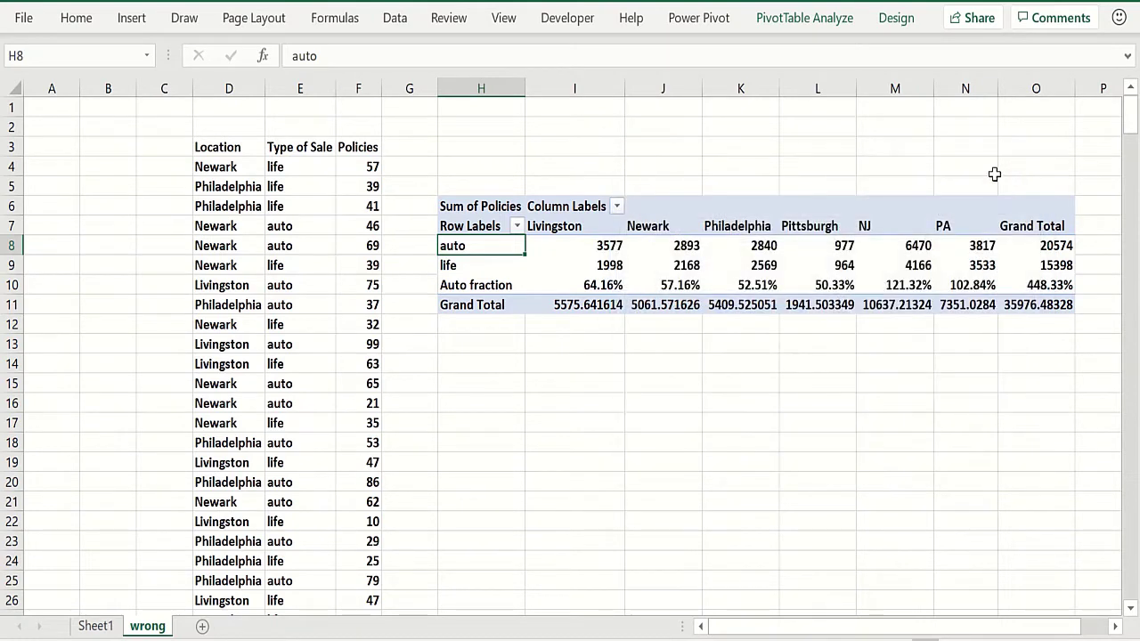
# Review the formulas of the NJ and PA calculated items in the Location field, then close the dialog
pyautogui.click(784, 226)
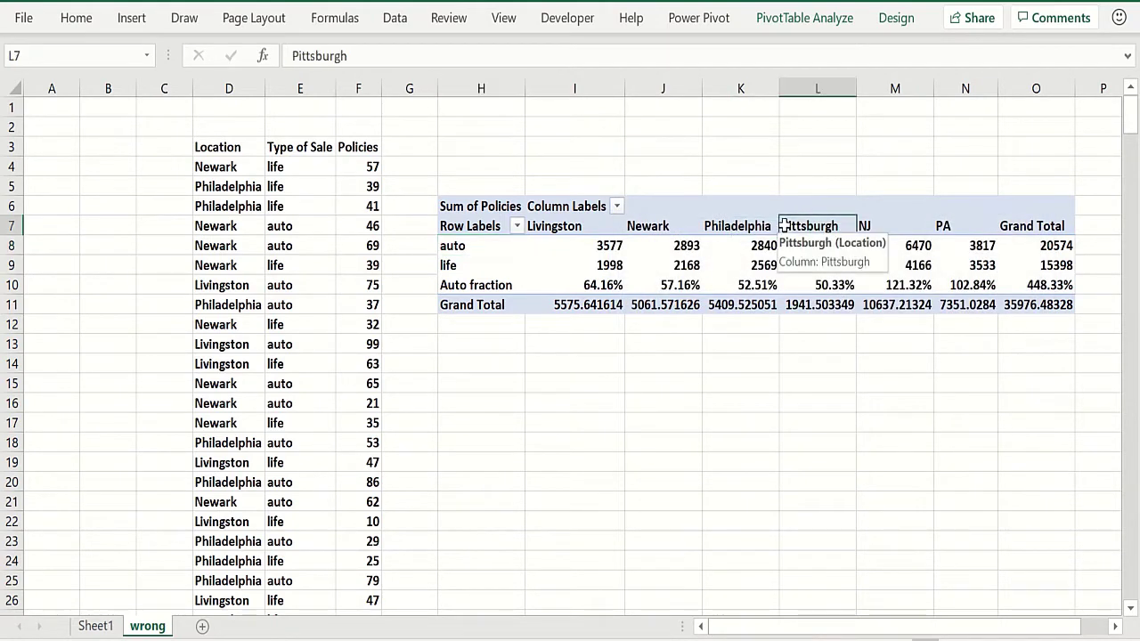
pyautogui.click(804, 20)
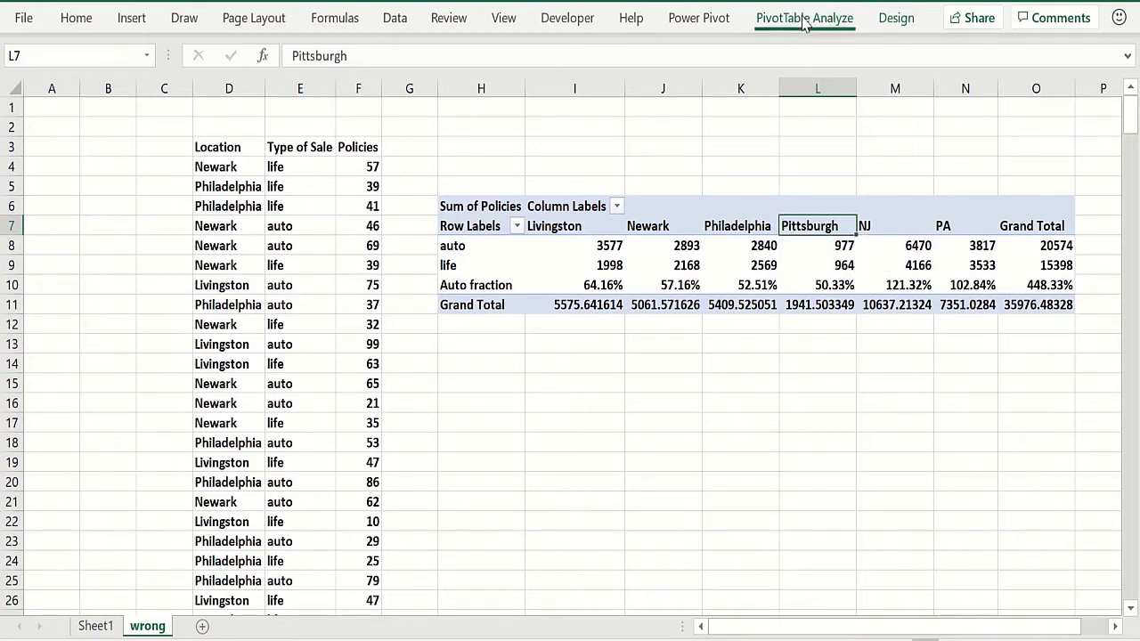
pyautogui.click(794, 46)
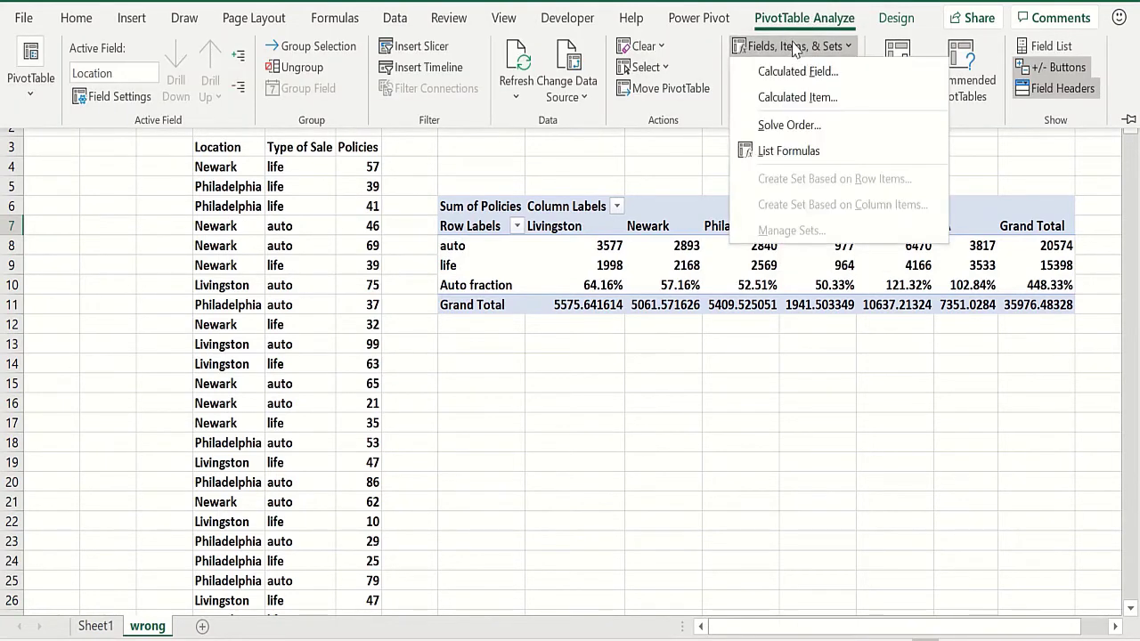
pyautogui.click(805, 98)
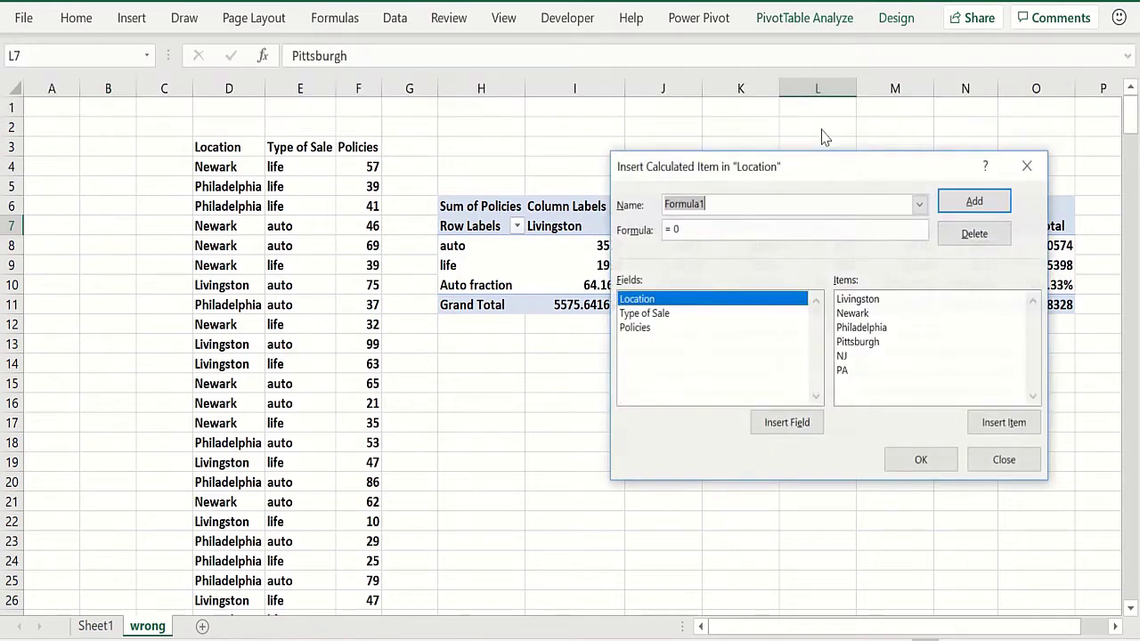
pyautogui.click(919, 204)
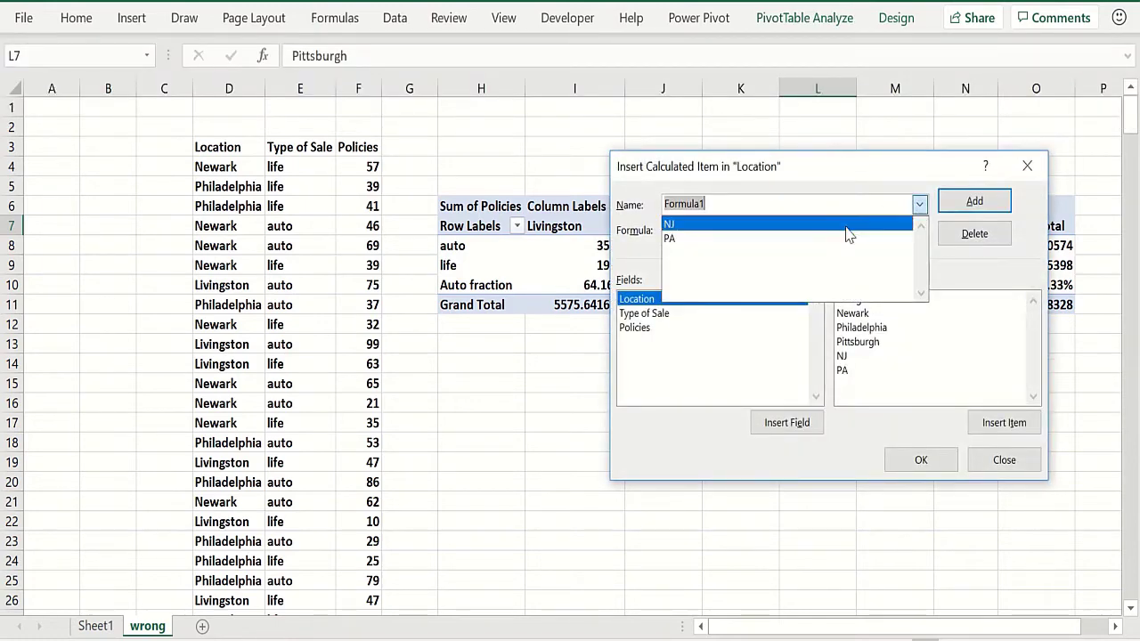
pyautogui.click(749, 225)
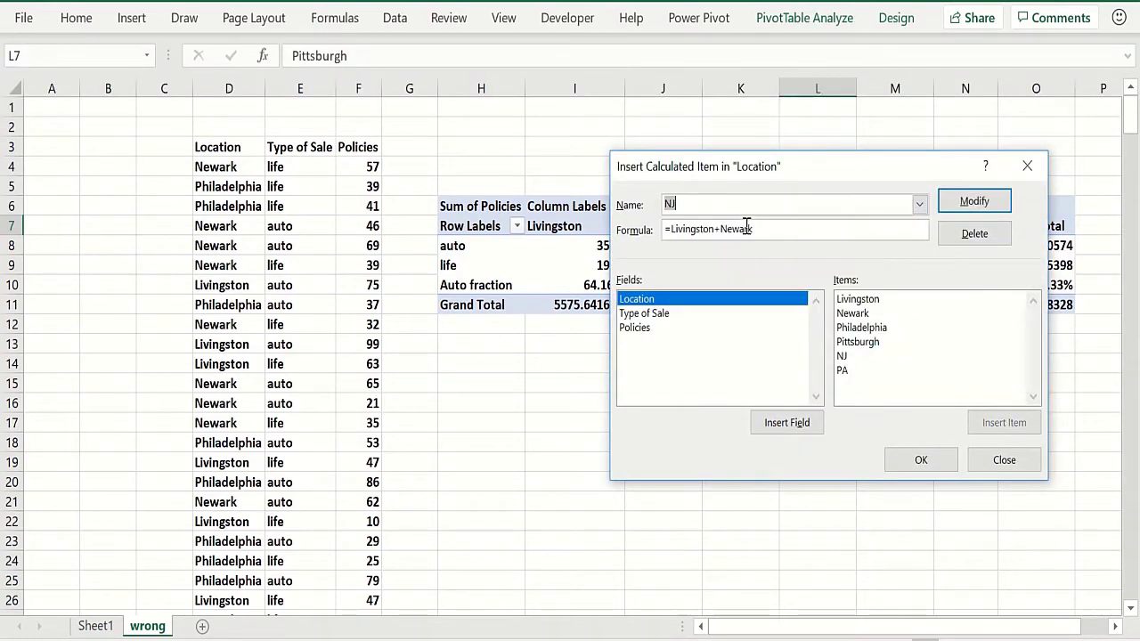
pyautogui.click(918, 206)
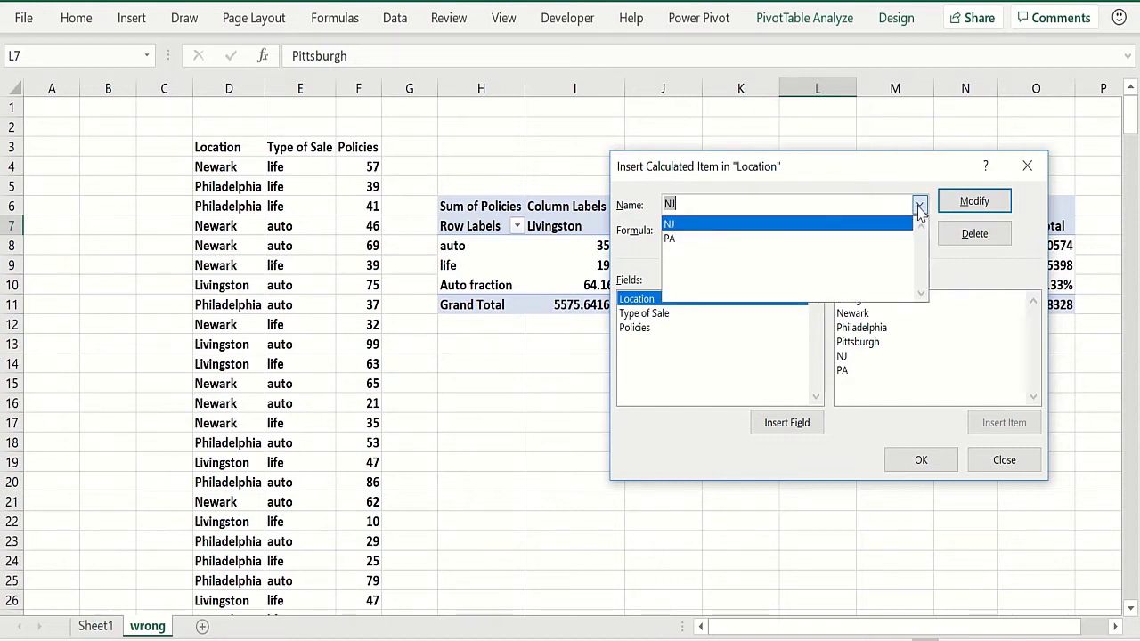
pyautogui.click(684, 241)
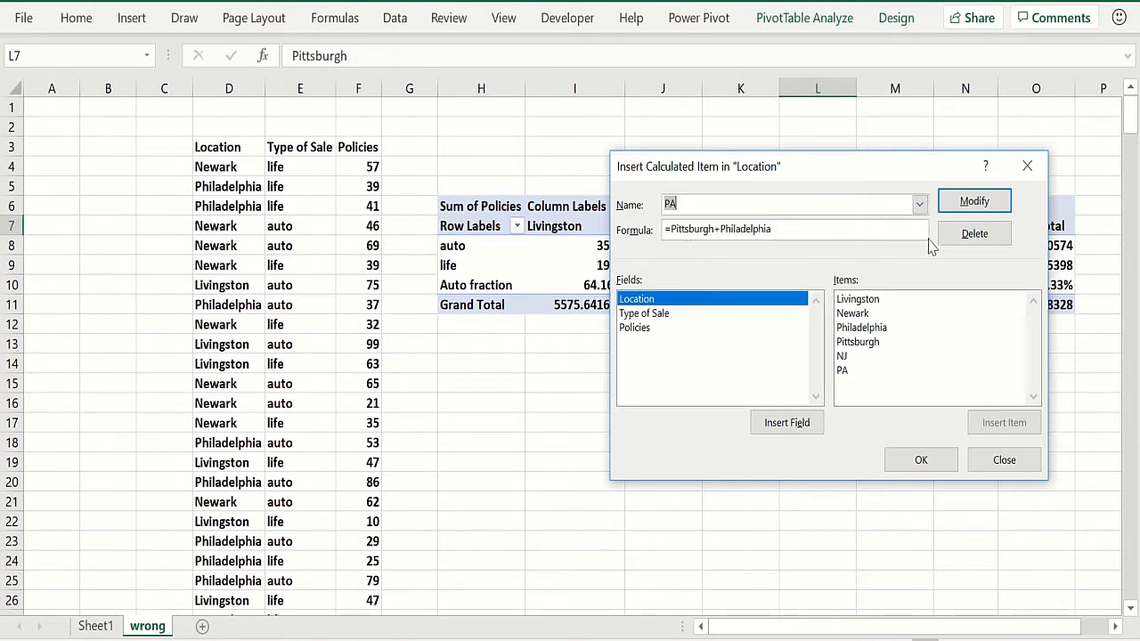
pyautogui.click(1029, 167)
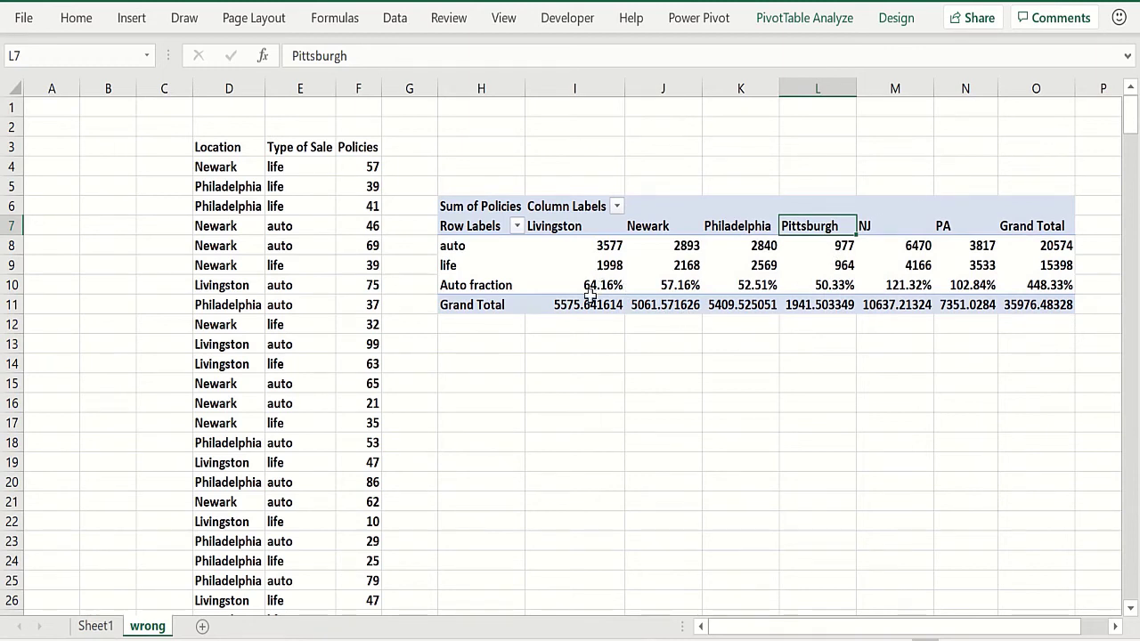
# Review the solve order of the pivot table's calculated items
pyautogui.click(804, 19)
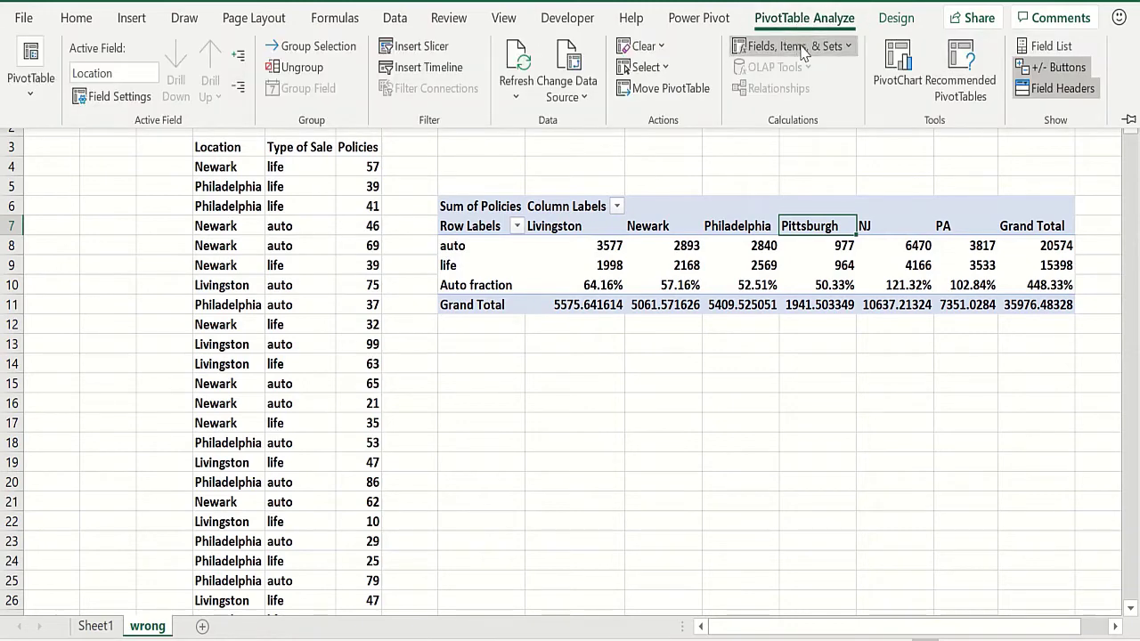
pyautogui.click(805, 47)
pyautogui.click(802, 125)
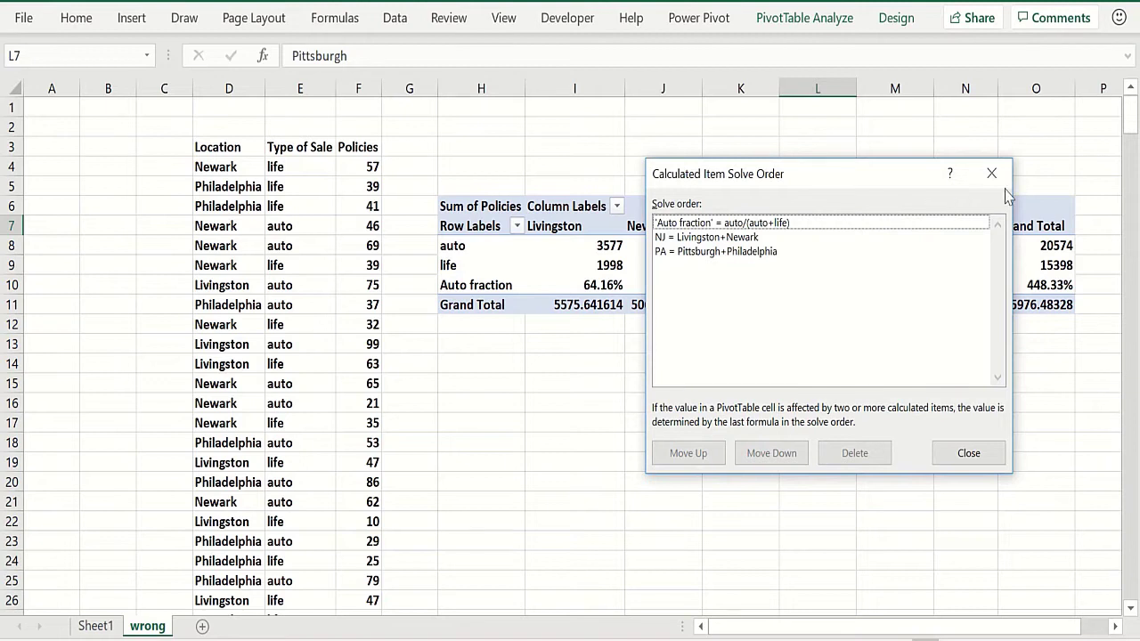
pyautogui.click(992, 174)
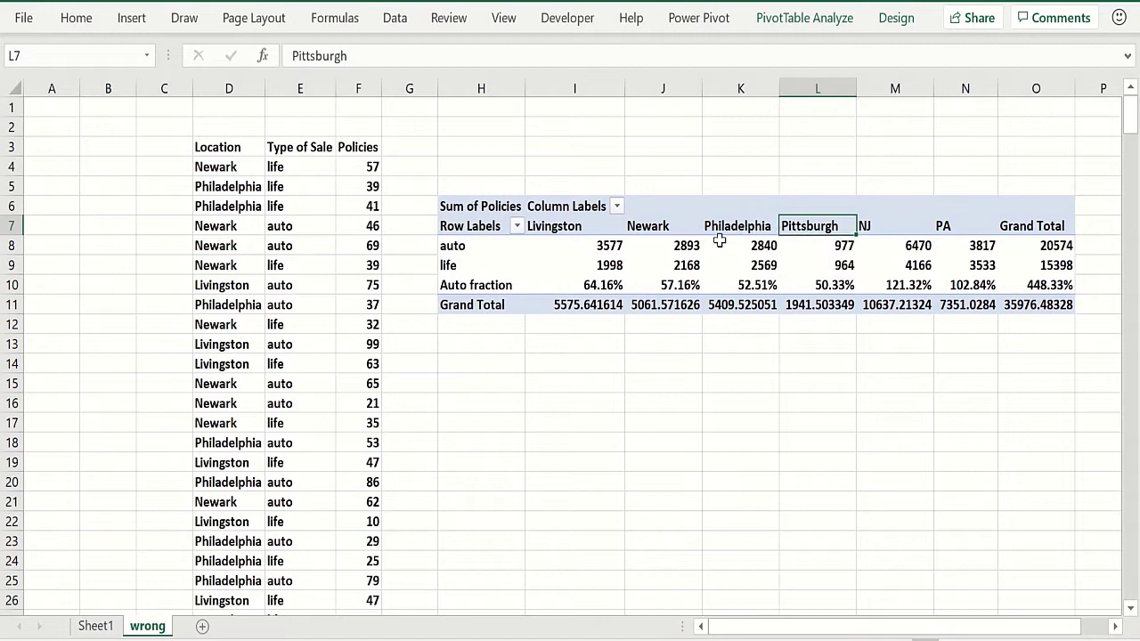
# Inspect the formulas behind the Auto fraction cells for Livingston, Newark and NJ
pyautogui.click(581, 287)
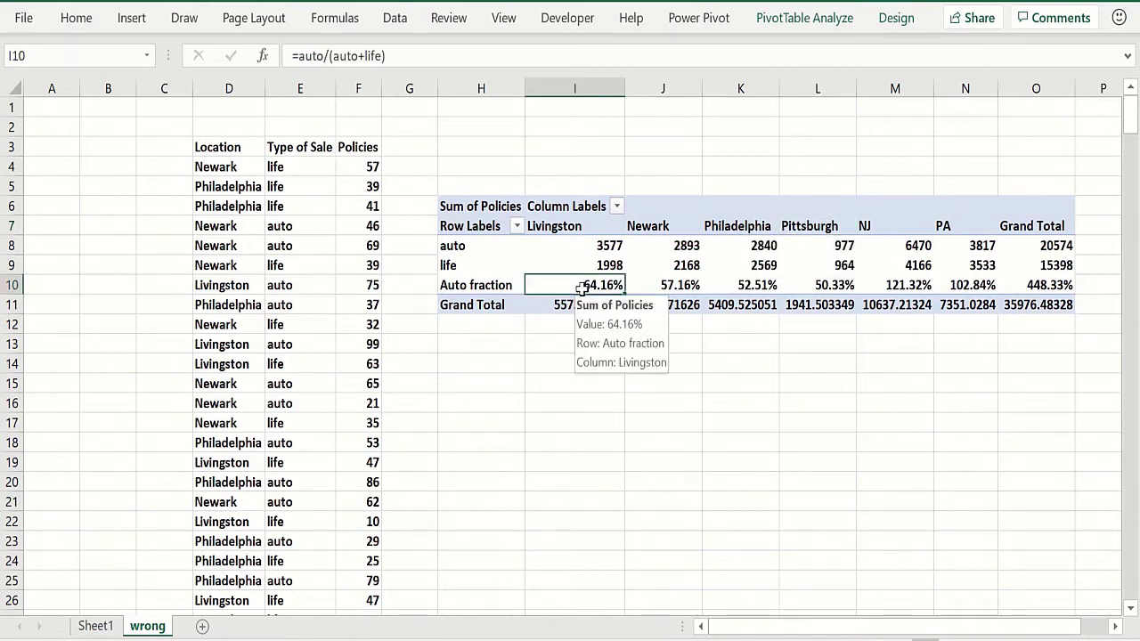
pyautogui.click(672, 287)
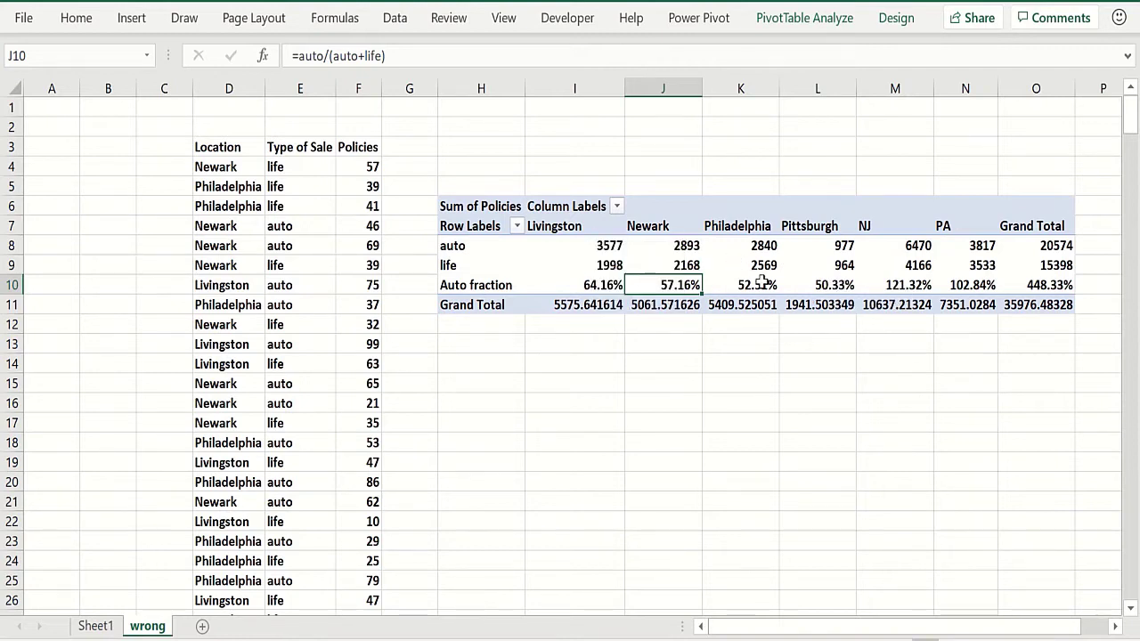
pyautogui.click(876, 284)
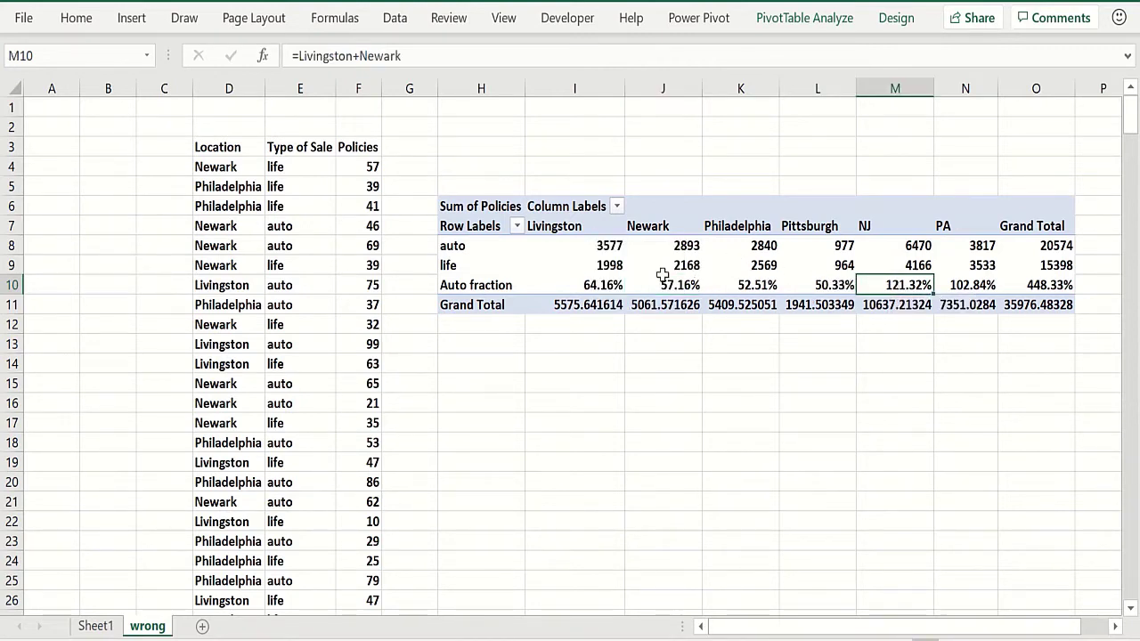
pyautogui.click(605, 285)
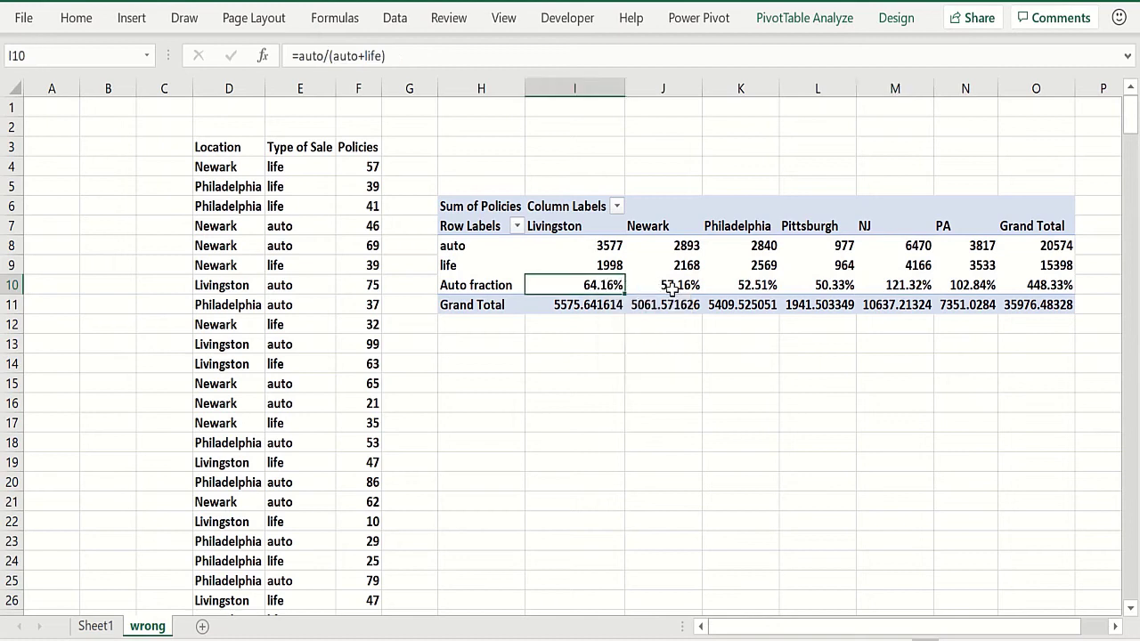
pyautogui.click(886, 283)
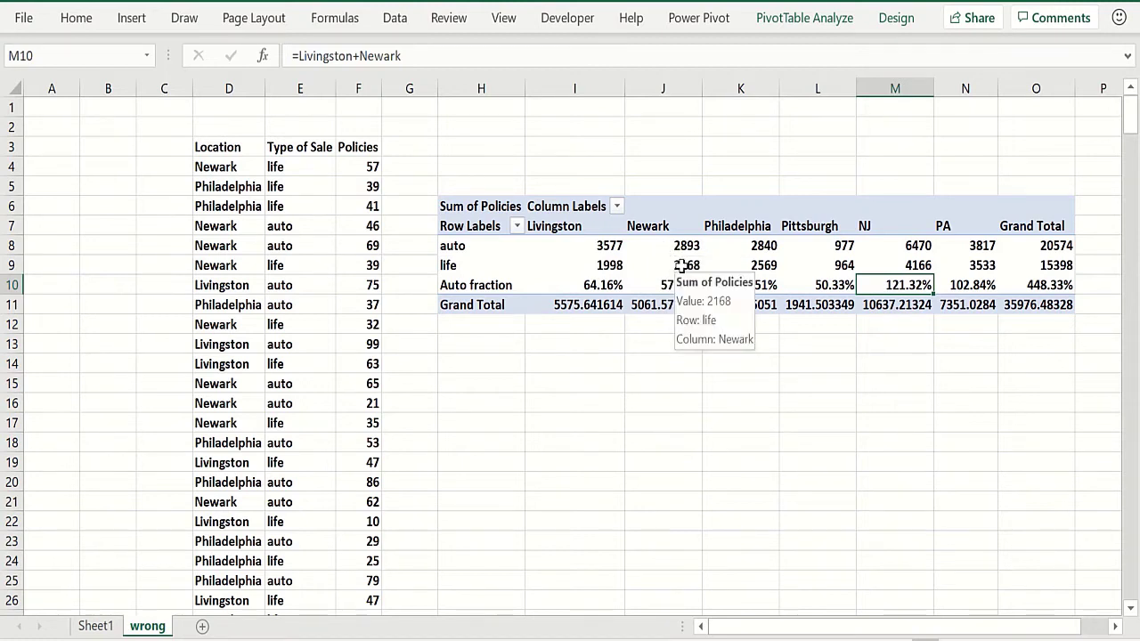
# Inspect the Auto fraction formulas and values for Livingston, Newark, Philadelphia and Pittsburgh in the pivot table
pyautogui.click(681, 366)
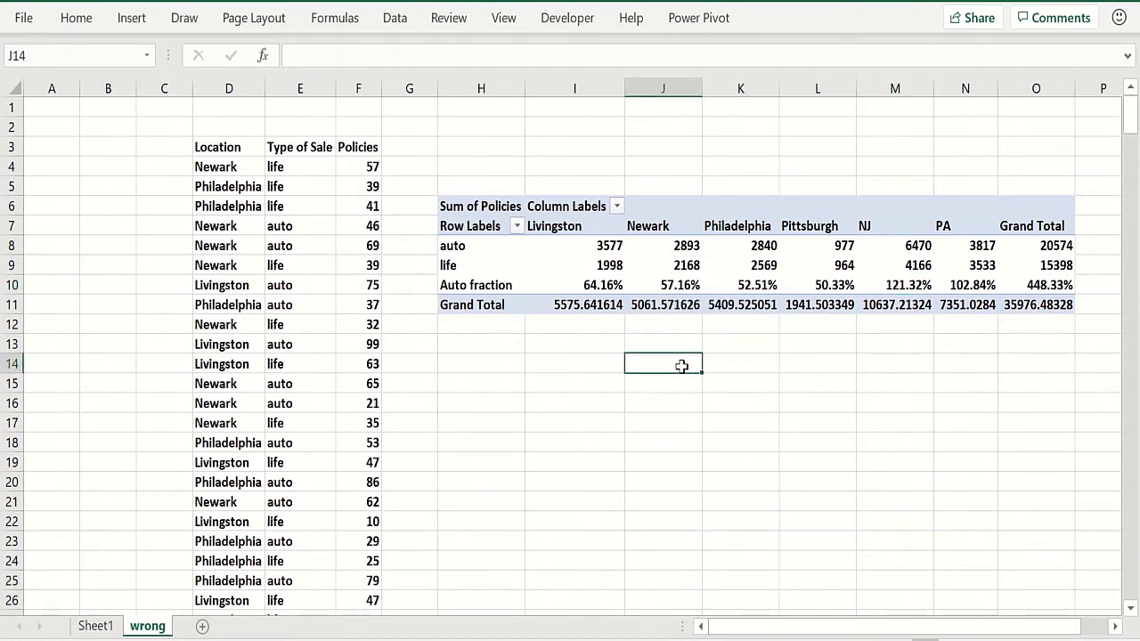
pyautogui.click(694, 259)
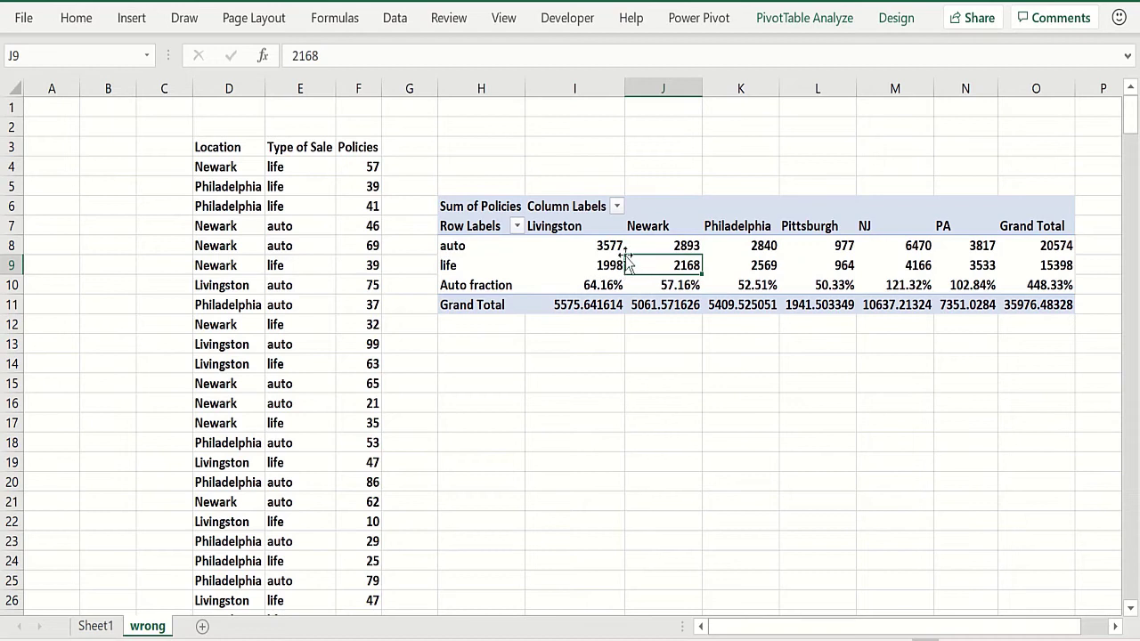
pyautogui.click(588, 285)
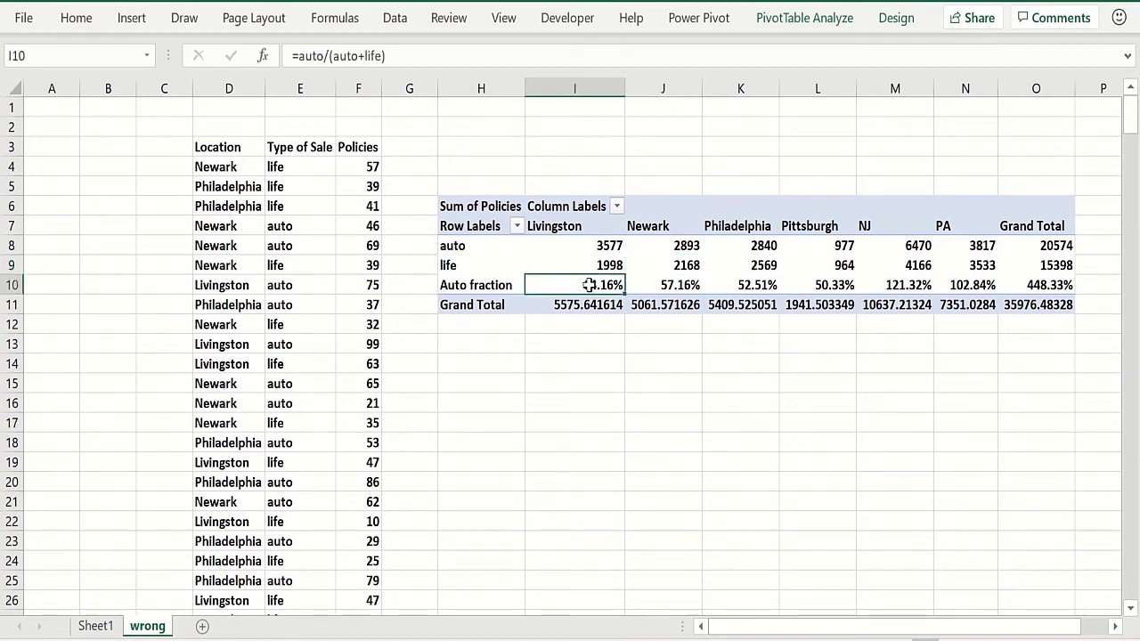
pyautogui.click(666, 282)
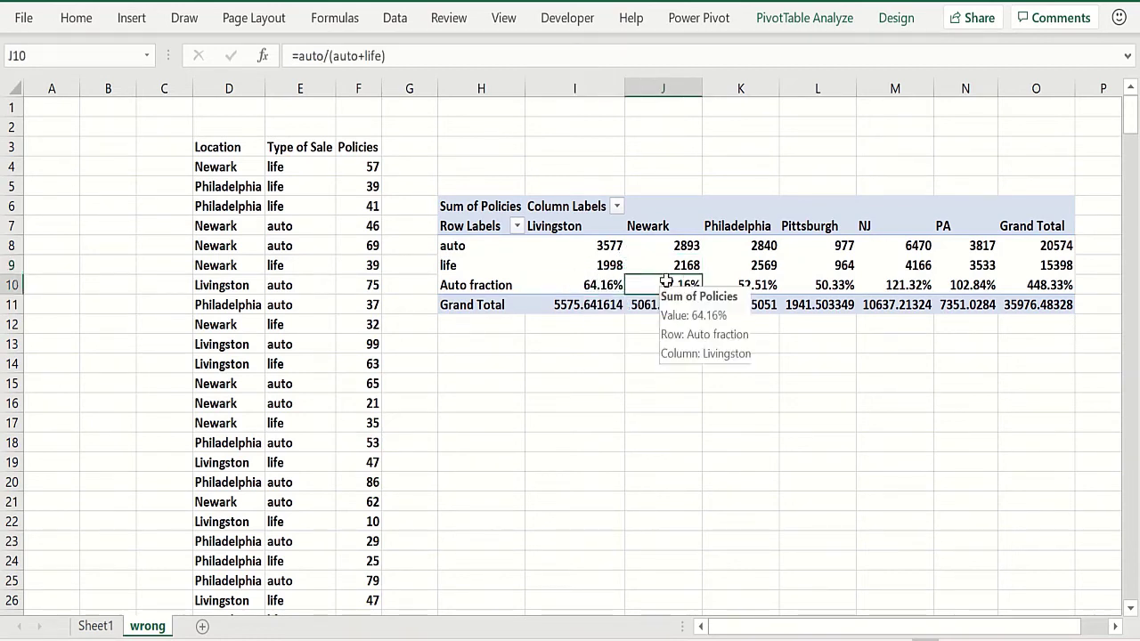
pyautogui.click(764, 287)
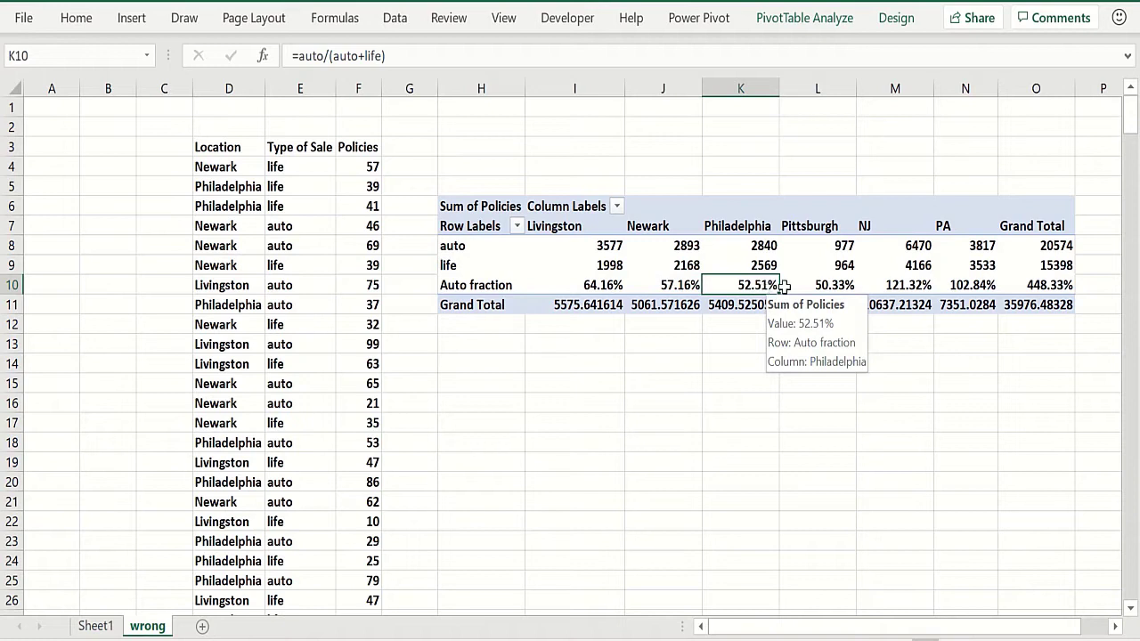
pyautogui.click(837, 265)
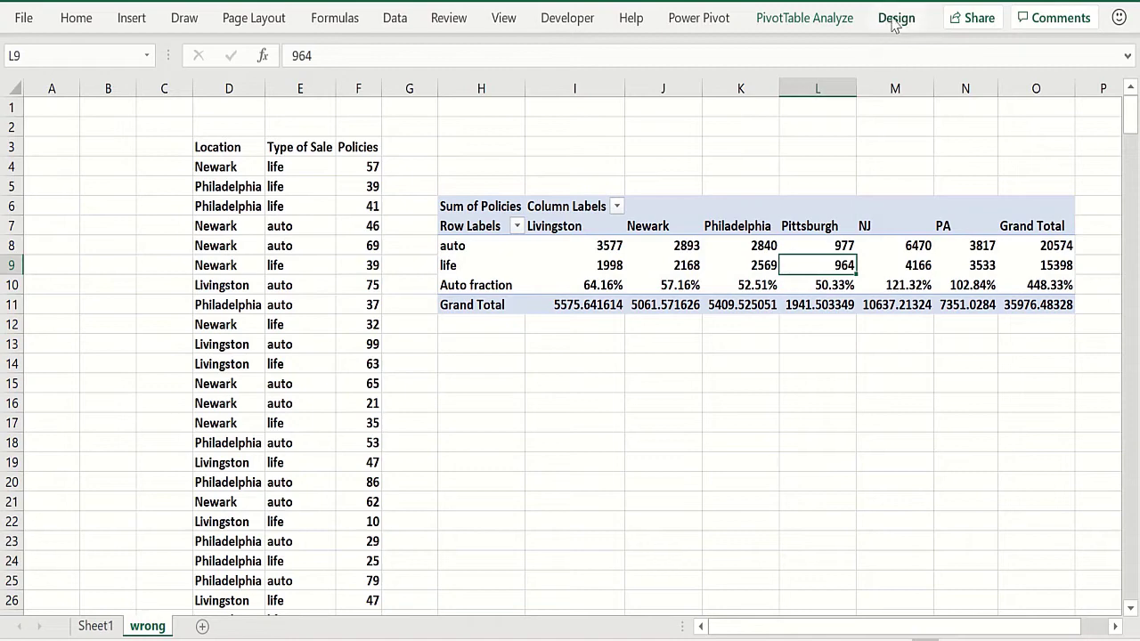
# List the pivot table's calculated item formulas on a new worksheet
pyautogui.click(806, 19)
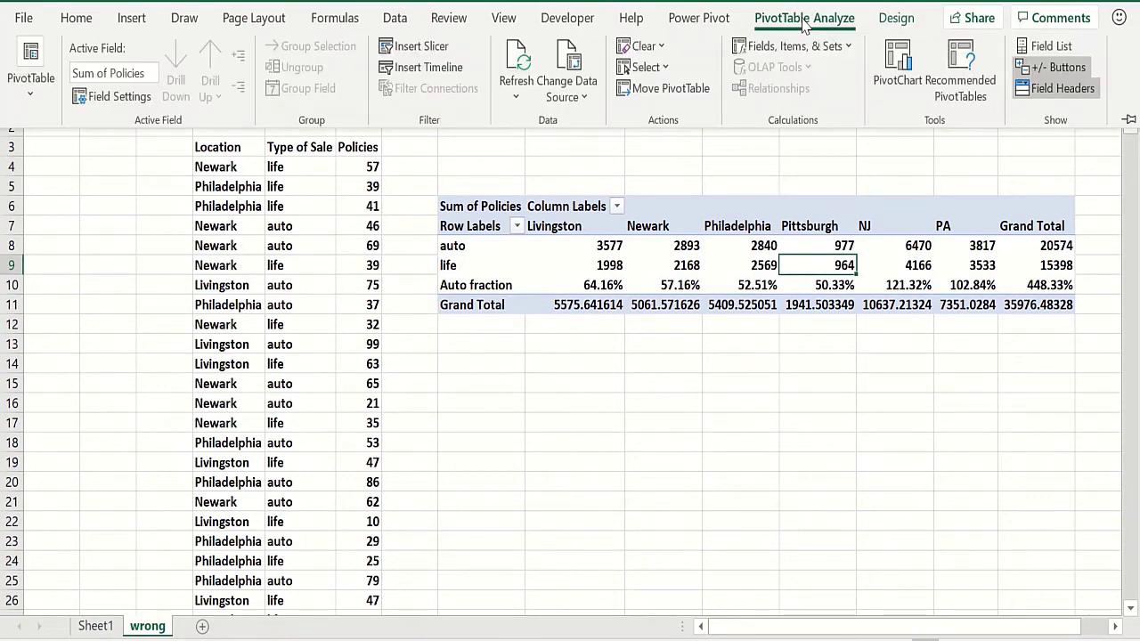
pyautogui.click(818, 46)
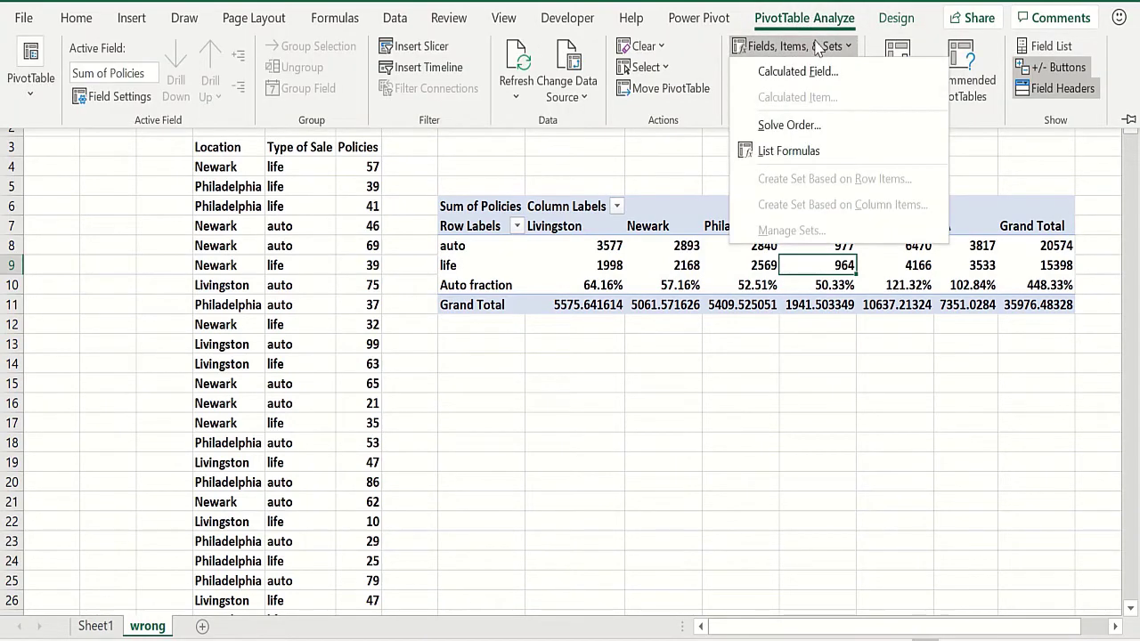
pyautogui.click(793, 152)
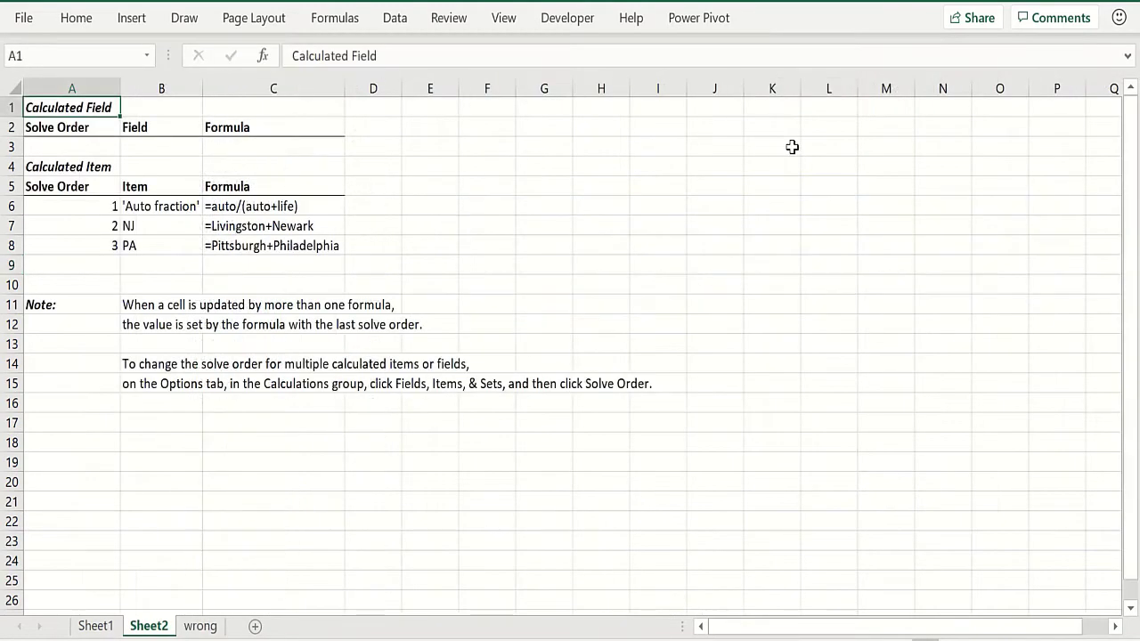
# Review the listed solve order, item names and formulas for Auto fraction, NJ and PA
pyautogui.click(94, 206)
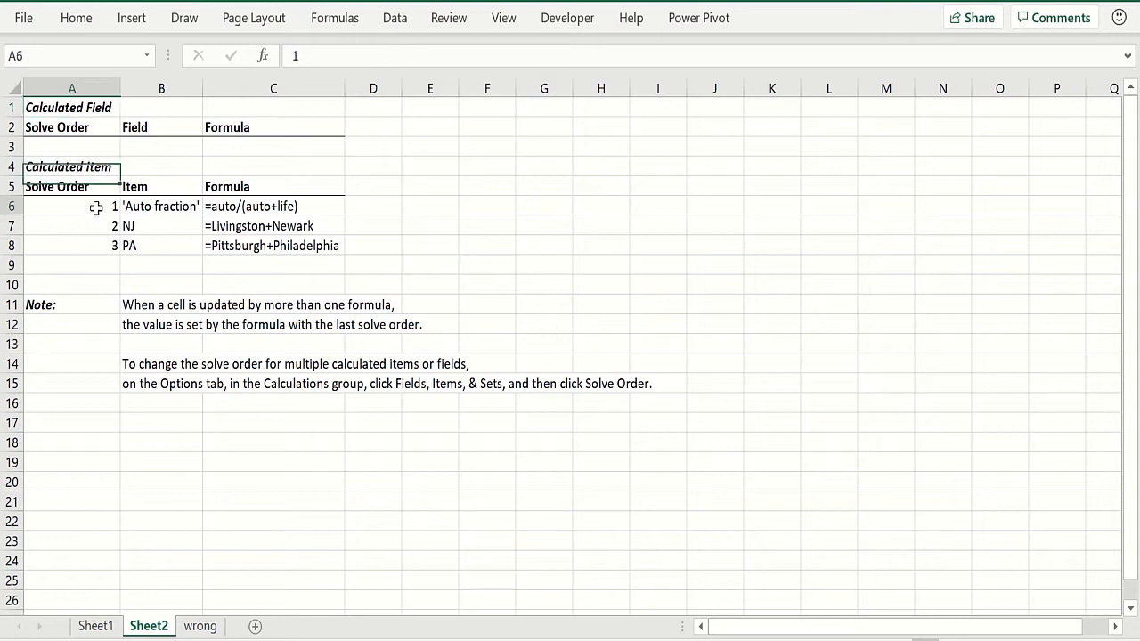
pyautogui.click(191, 206)
pyautogui.click(271, 208)
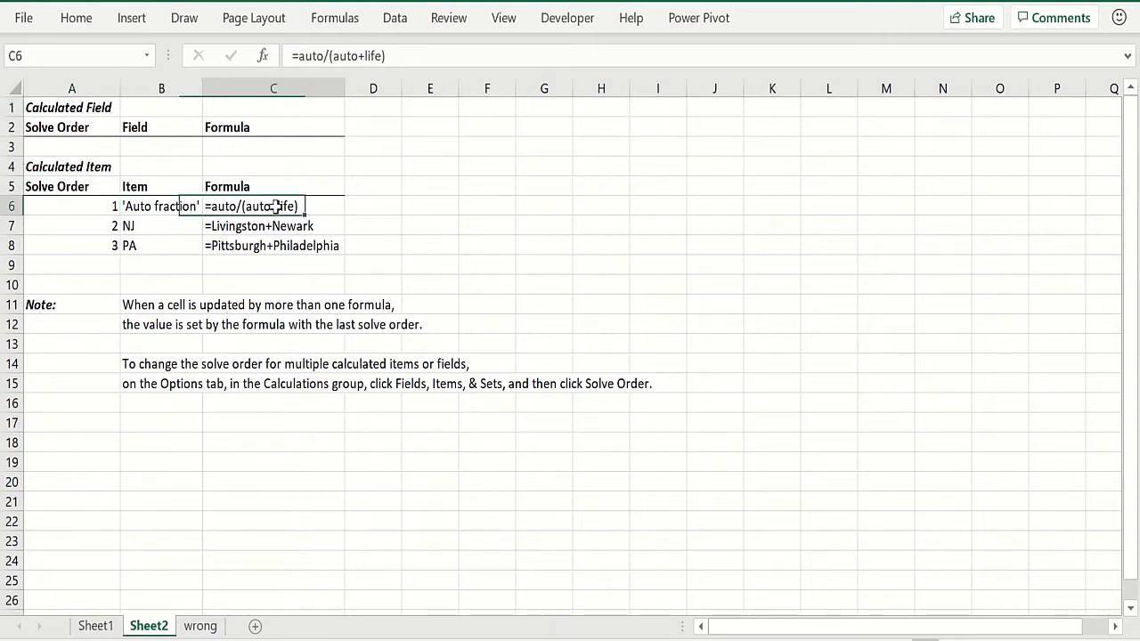
pyautogui.click(290, 252)
pyautogui.click(188, 226)
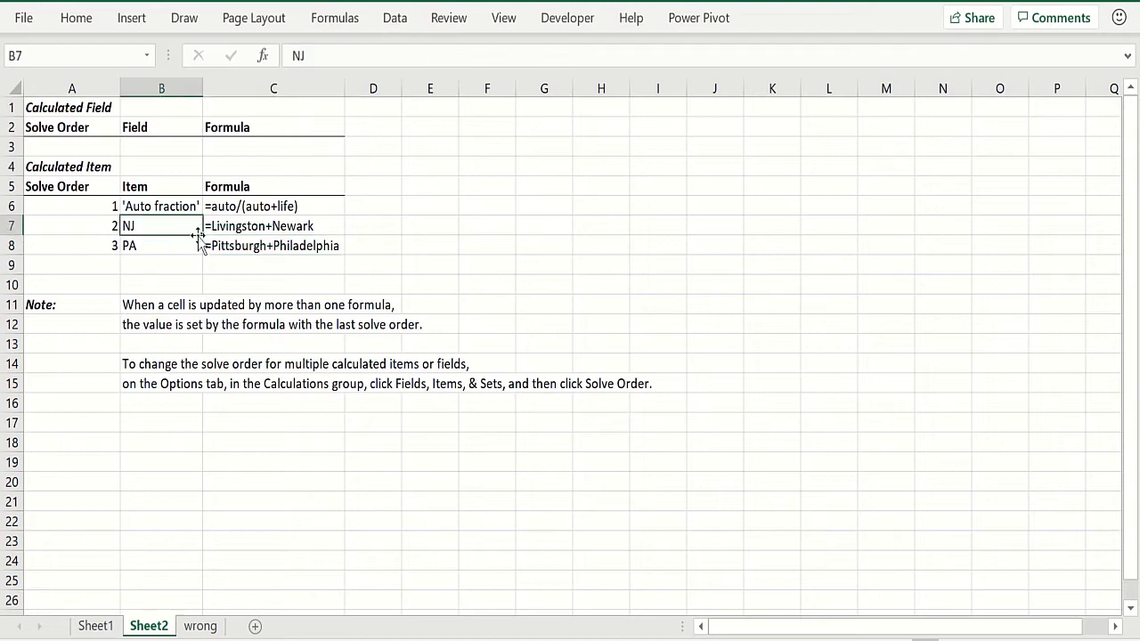
pyautogui.click(287, 246)
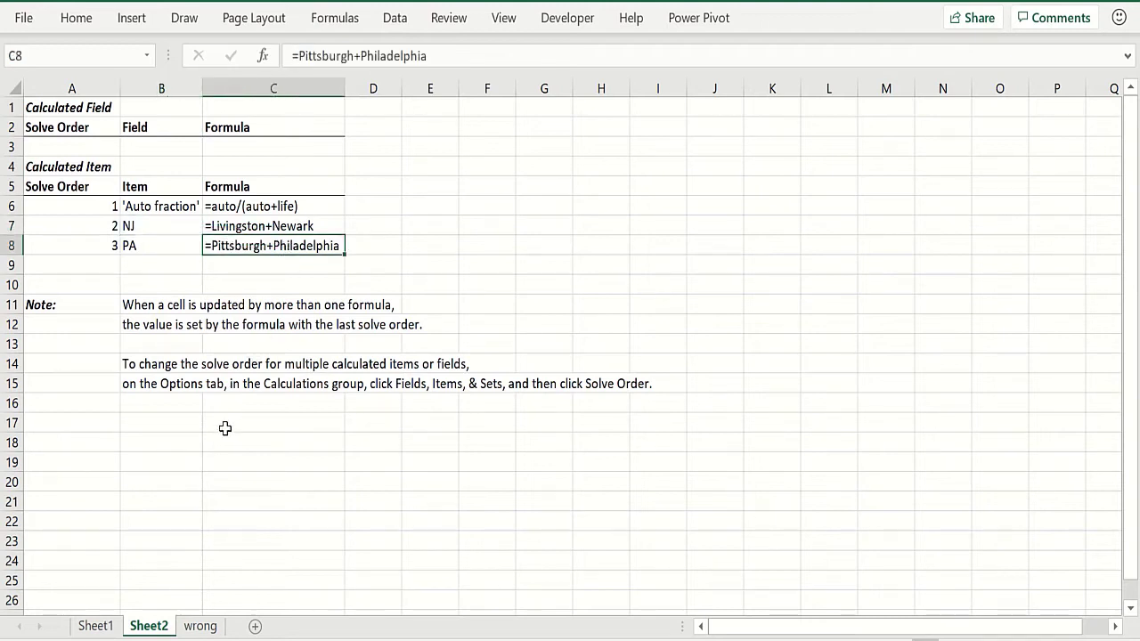
# Rename the new formula list sheet as formulas and return to the wrong sheet
pyautogui.doubleClick(148, 628)
pyautogui.write('formulas')
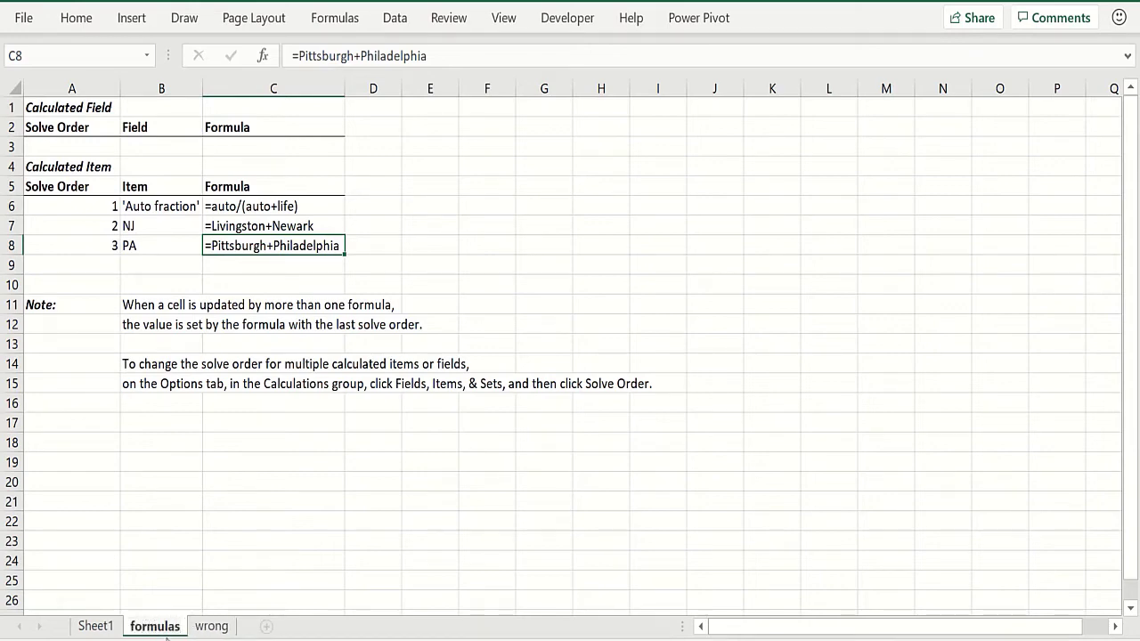
pyautogui.click(211, 626)
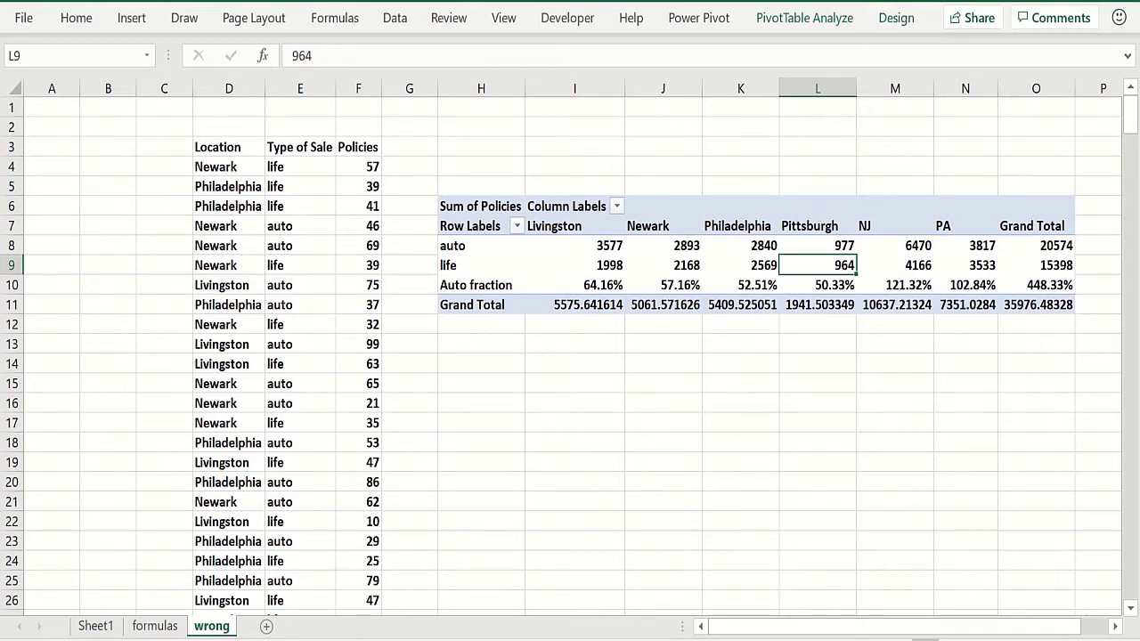
# Move the Auto fraction calculated item to the last position in the solve order
pyautogui.click(802, 17)
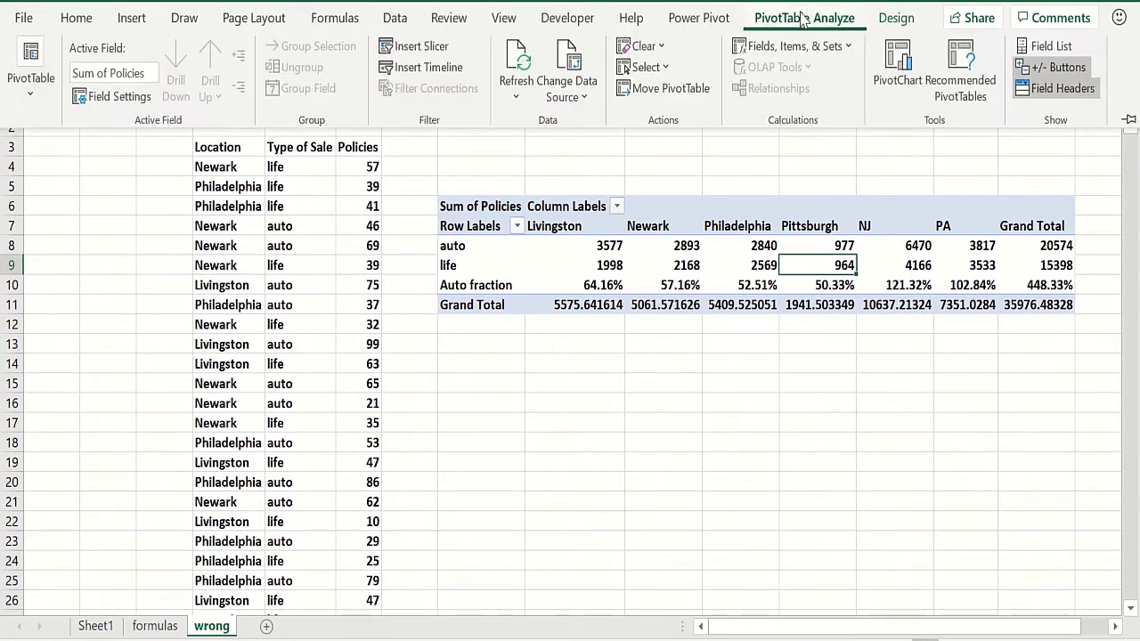
pyautogui.click(813, 46)
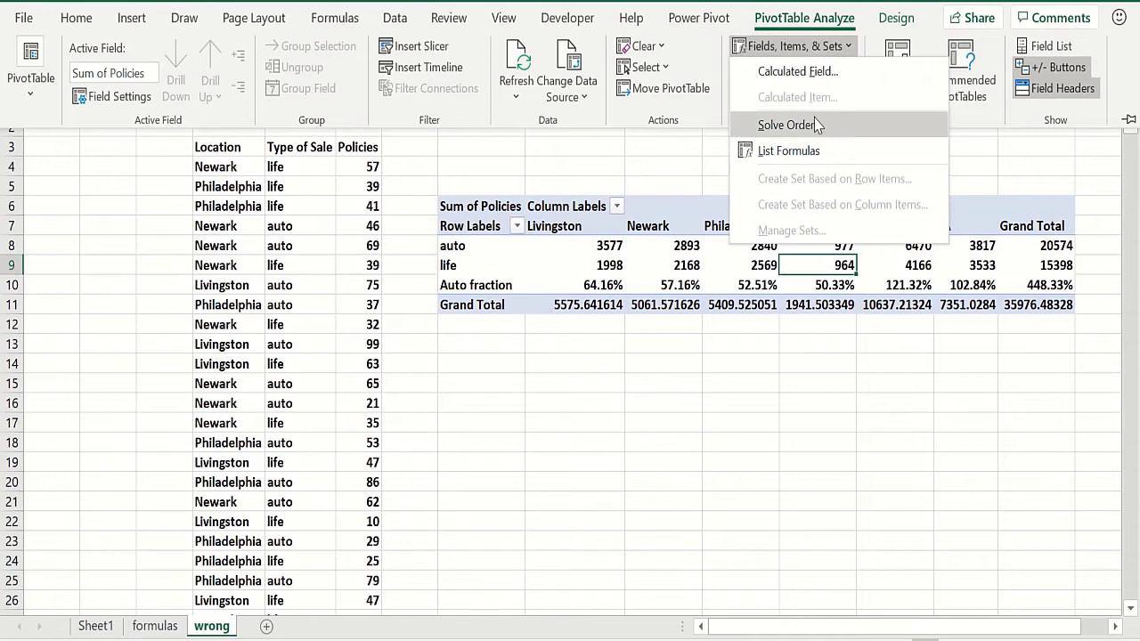
pyautogui.click(811, 120)
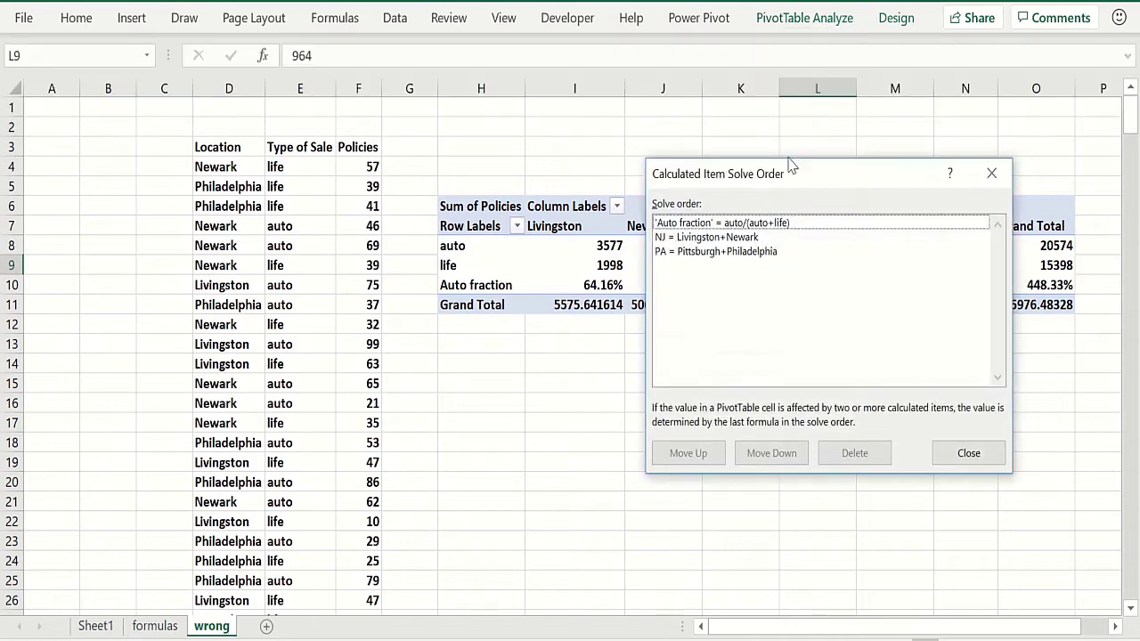
pyautogui.click(762, 225)
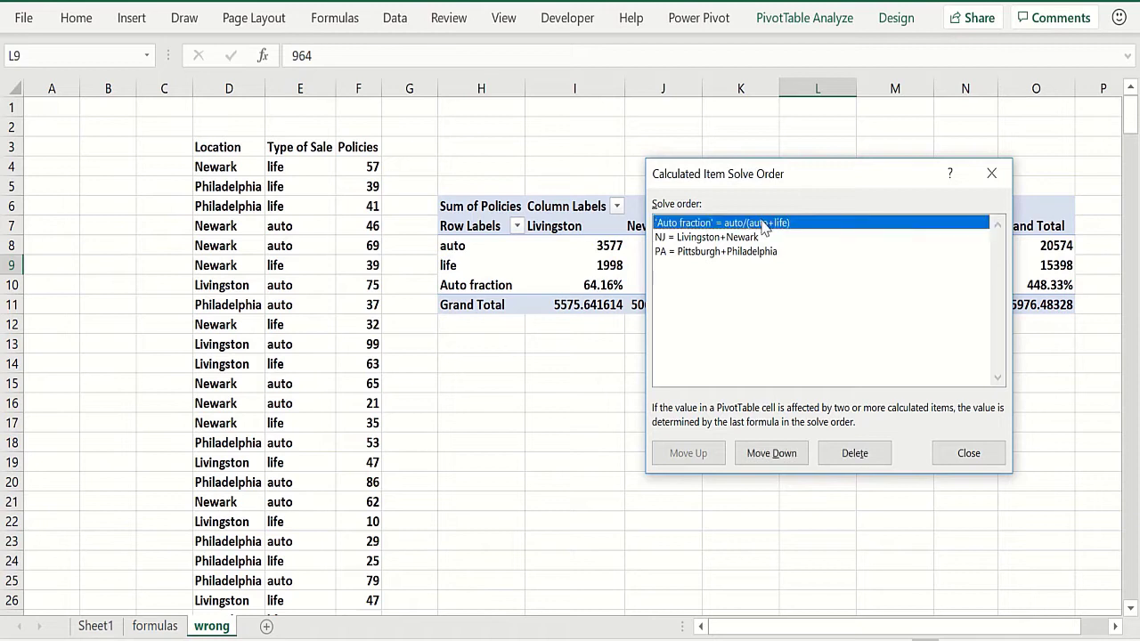
pyautogui.click(774, 455)
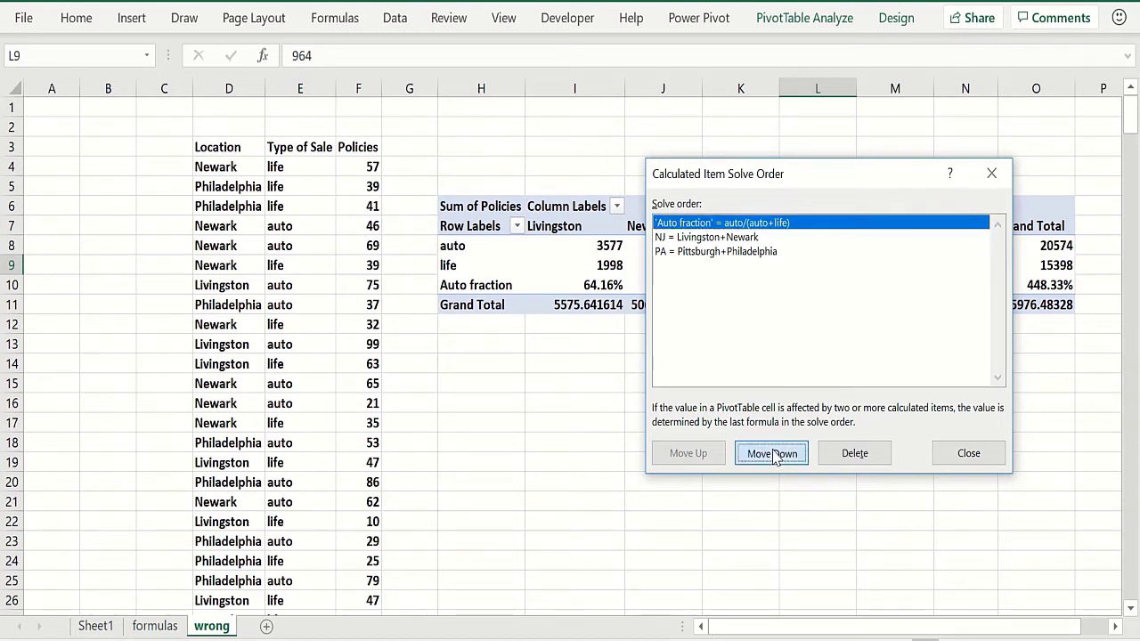
pyautogui.click(773, 454)
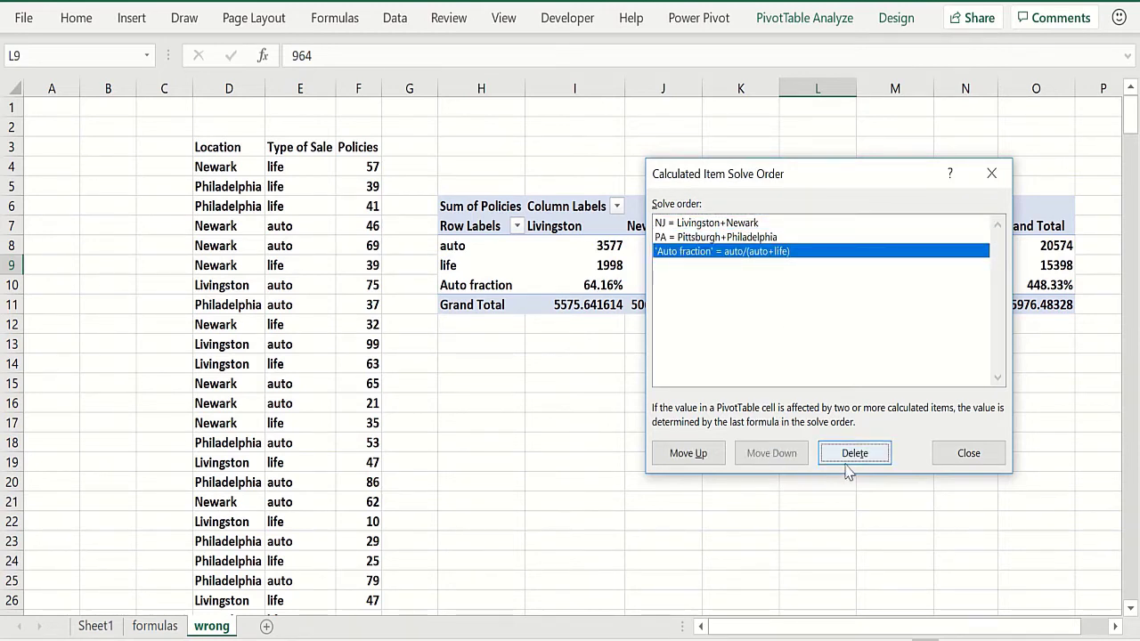
pyautogui.click(970, 465)
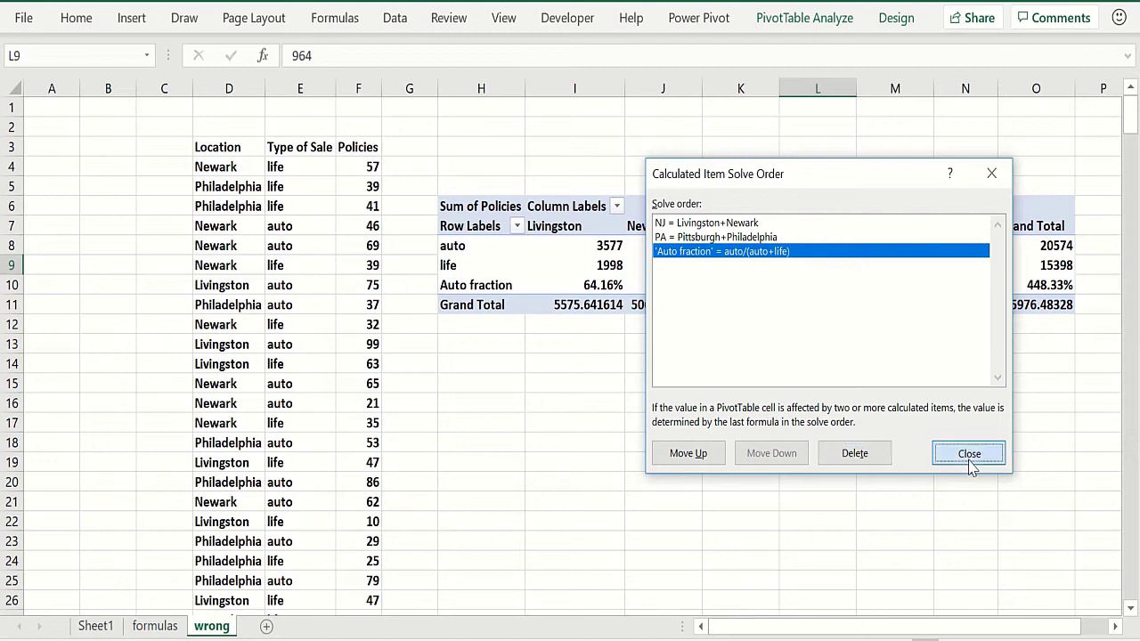
pyautogui.click(947, 444)
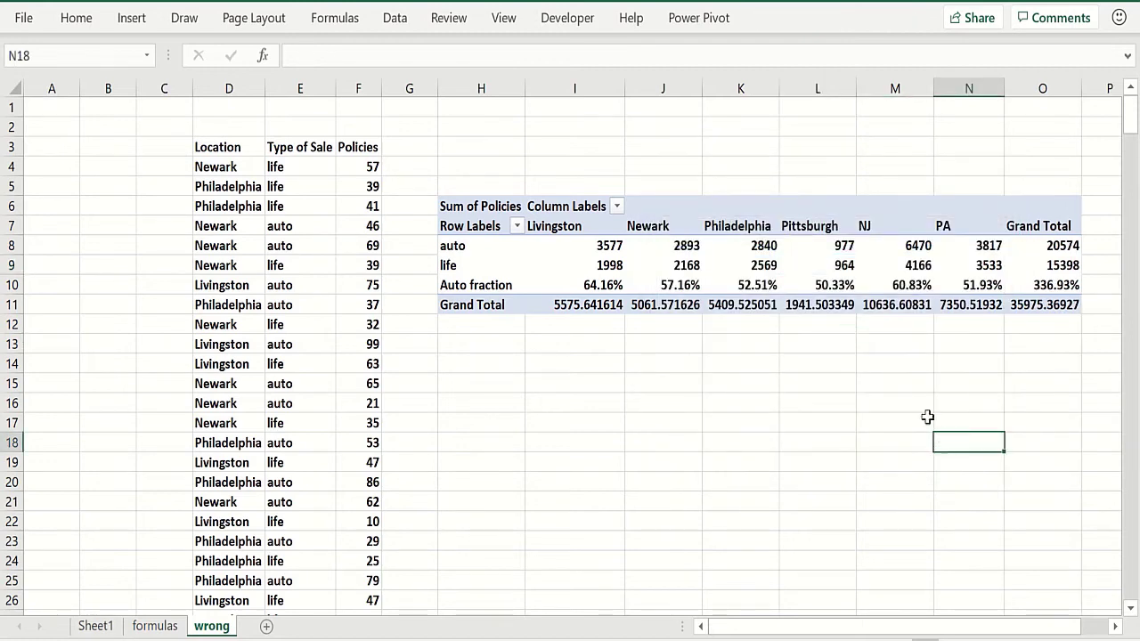
# Inspect the recalculated NJ Auto fraction cell and the pivot table totals
pyautogui.click(889, 284)
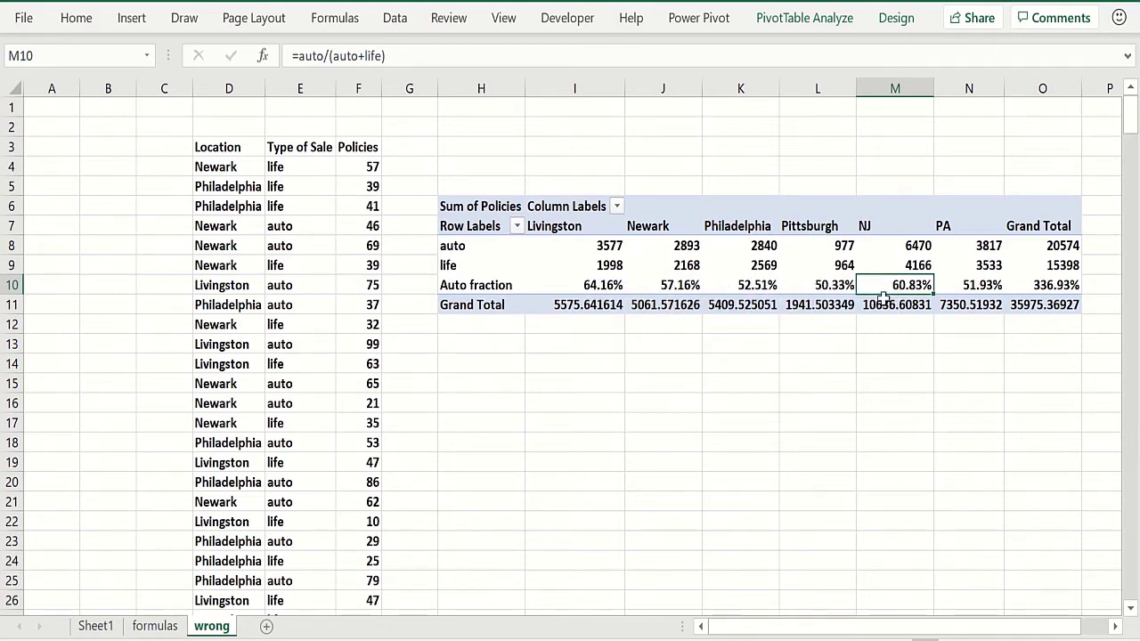
pyautogui.click(766, 381)
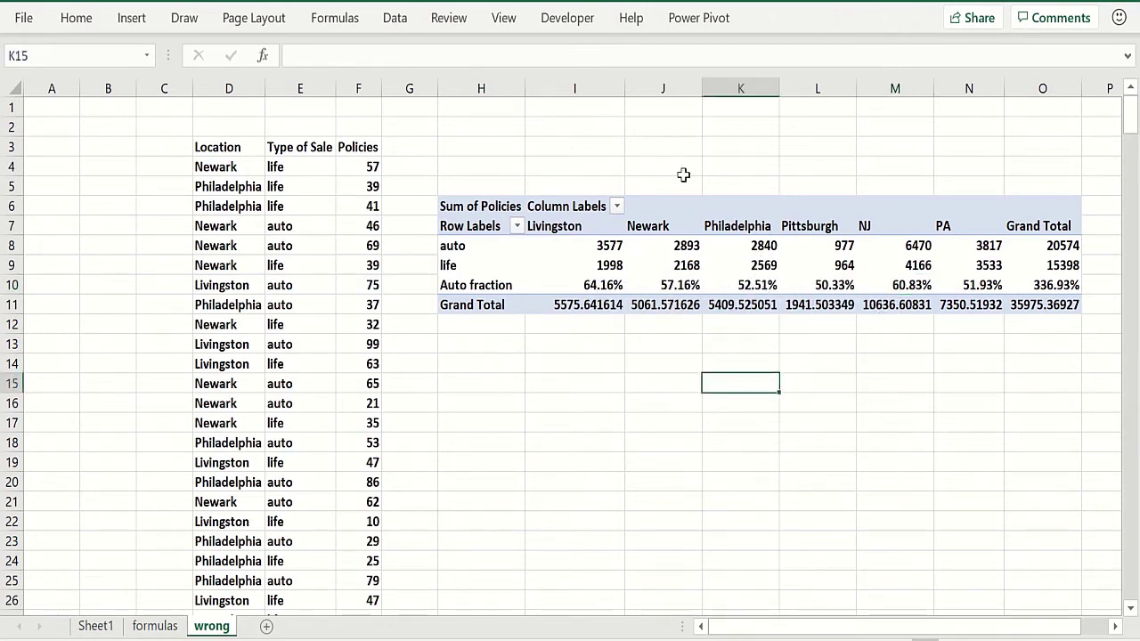
pyautogui.click(687, 261)
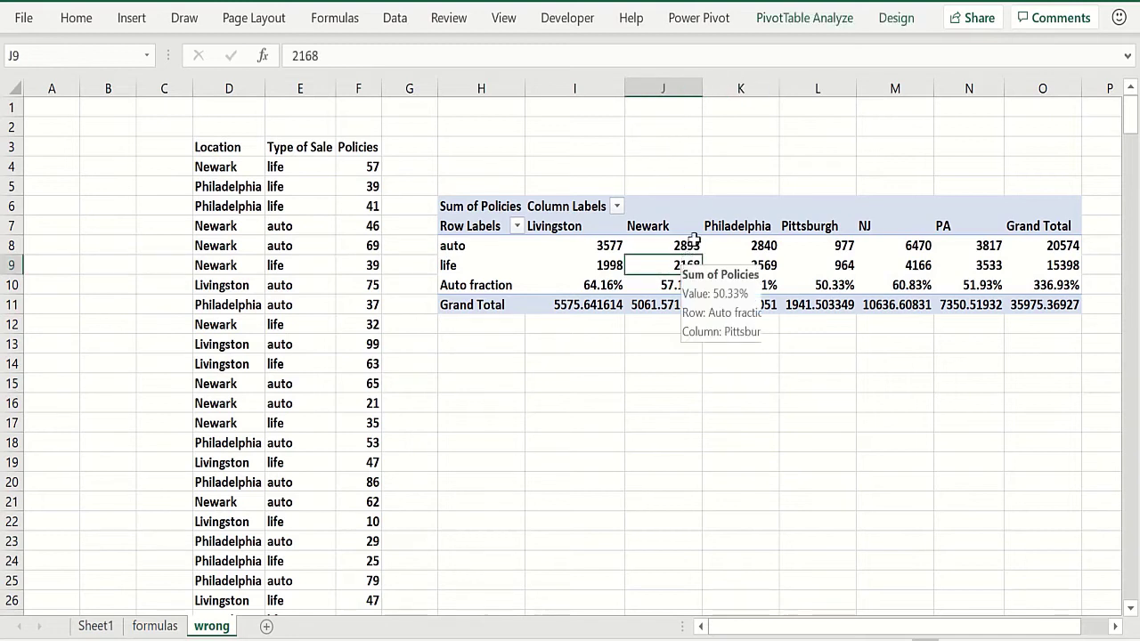
pyautogui.click(813, 17)
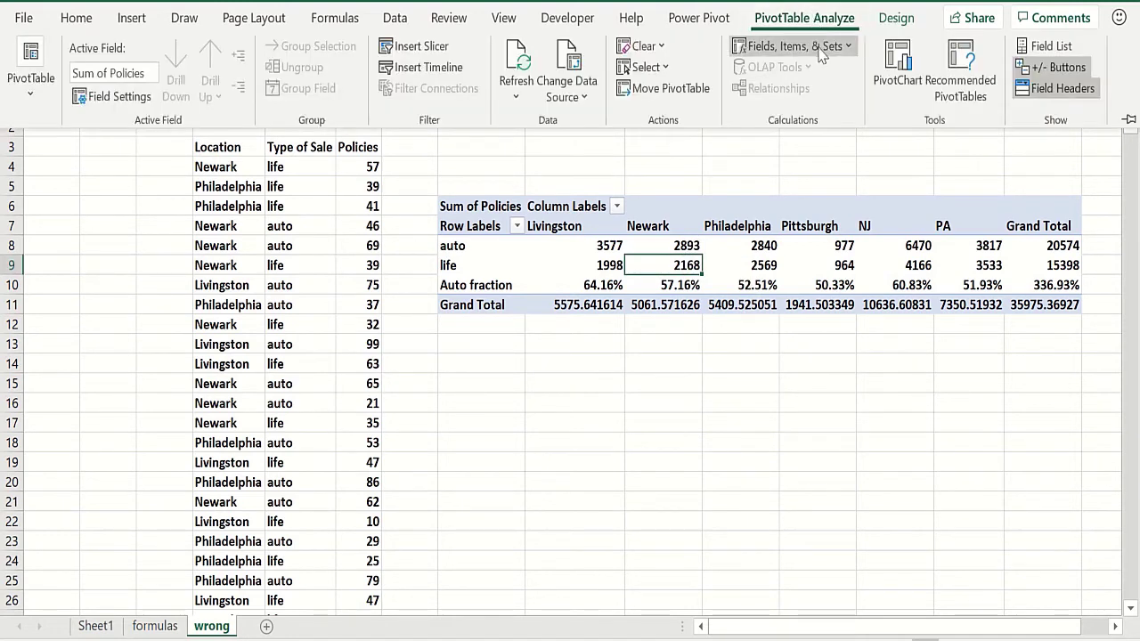
pyautogui.click(825, 46)
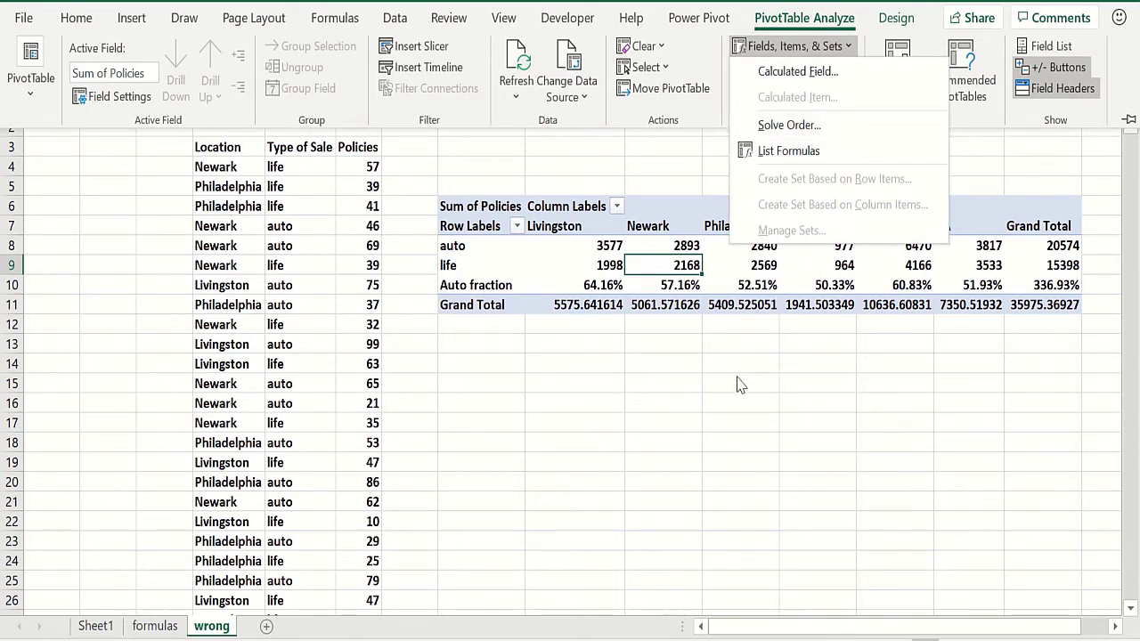
pyautogui.press('Escape')
pyautogui.hotkey('ctrl', 'F1')
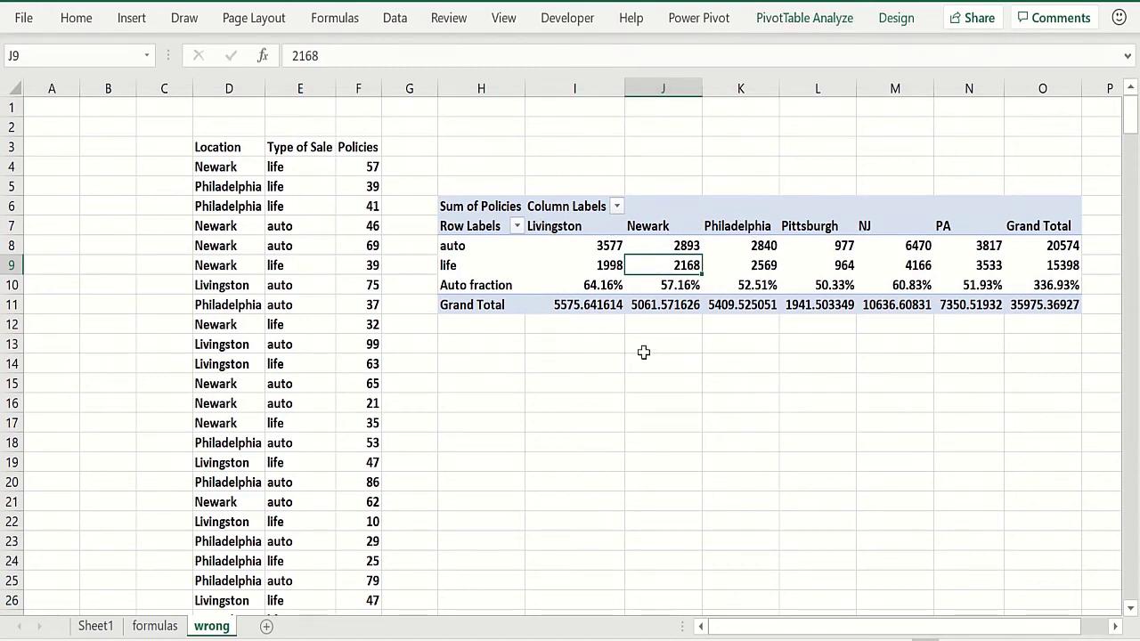
pyautogui.click(683, 361)
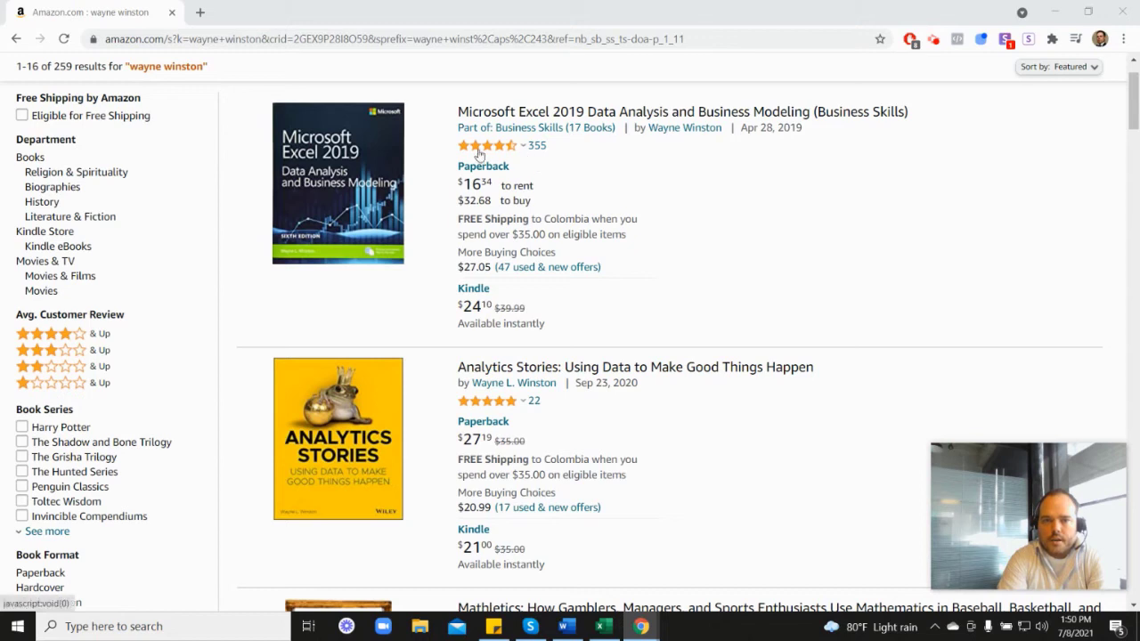
# Switch to the browser and scroll through the Amazon search results for Wayne Winston's books
pyautogui.moveTo(489, 153)
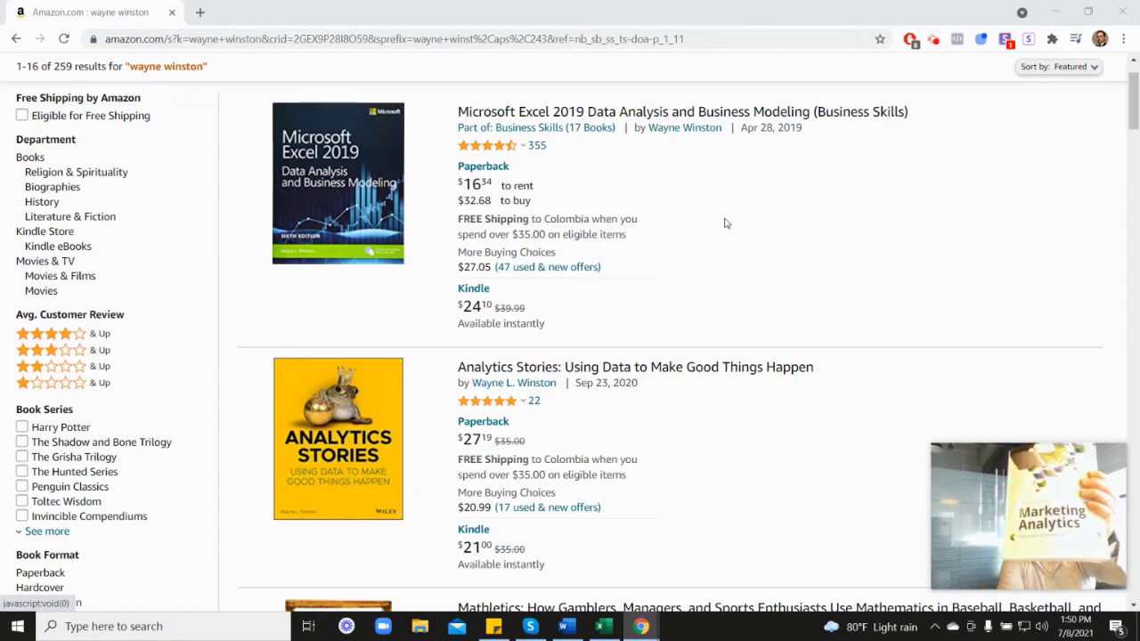
pyautogui.scroll(-7, 1048, 364)
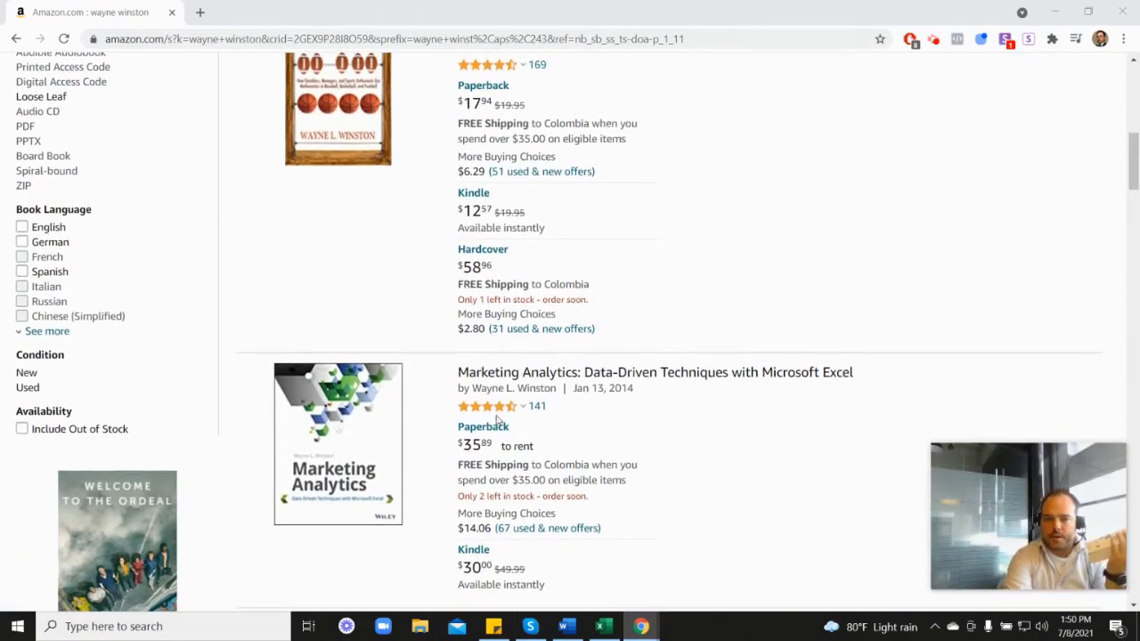
pyautogui.scroll(-1, 499, 421)
pyautogui.scroll(4, 663, 340)
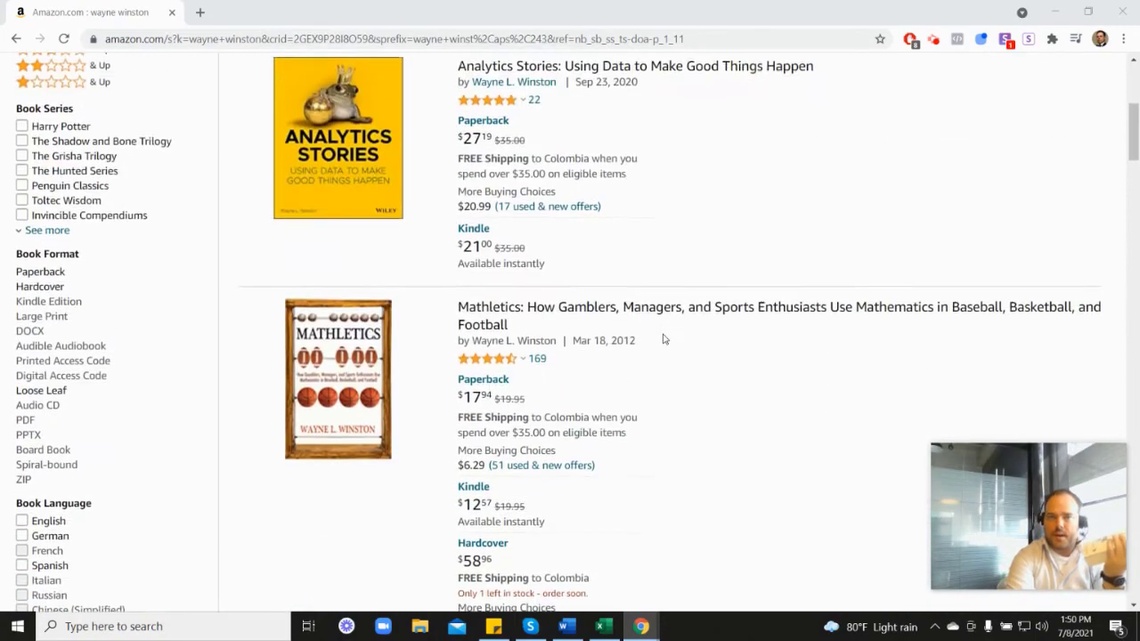
pyautogui.scroll(2, 662, 340)
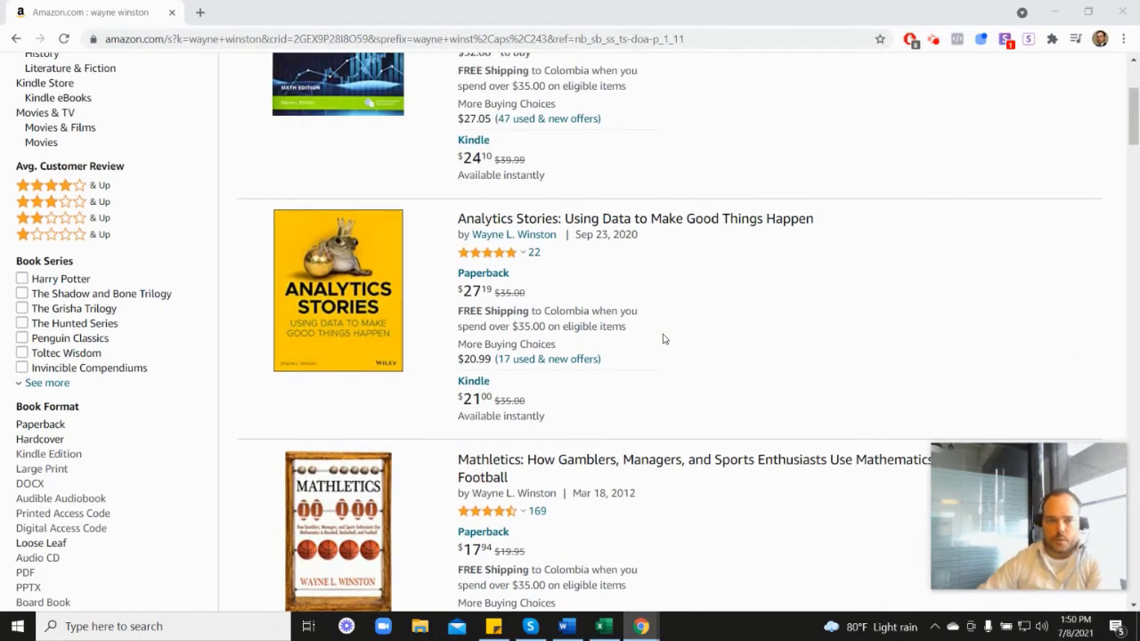